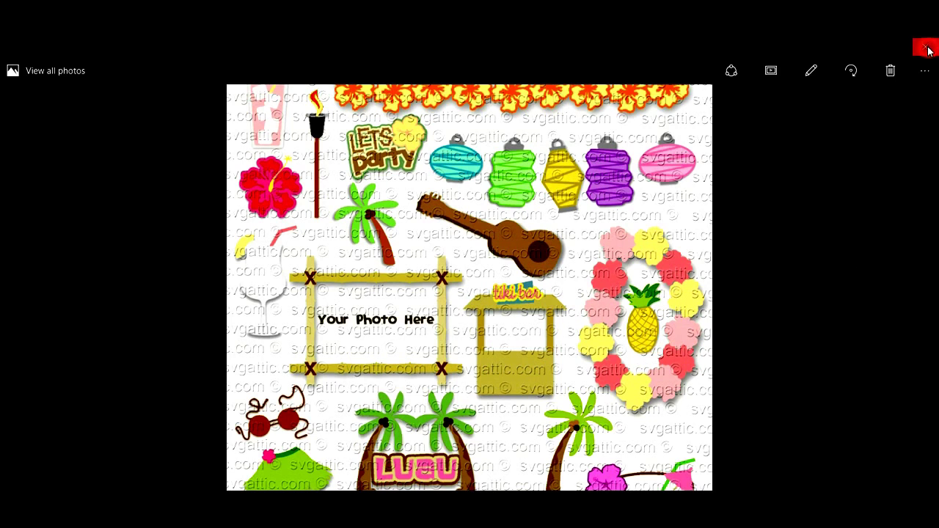
Close the clip-art preview and start a File > Merge, browsing to Downloads > Luau > SVG Files.
{"action": "left_click", "coordinate": [927, 49]}
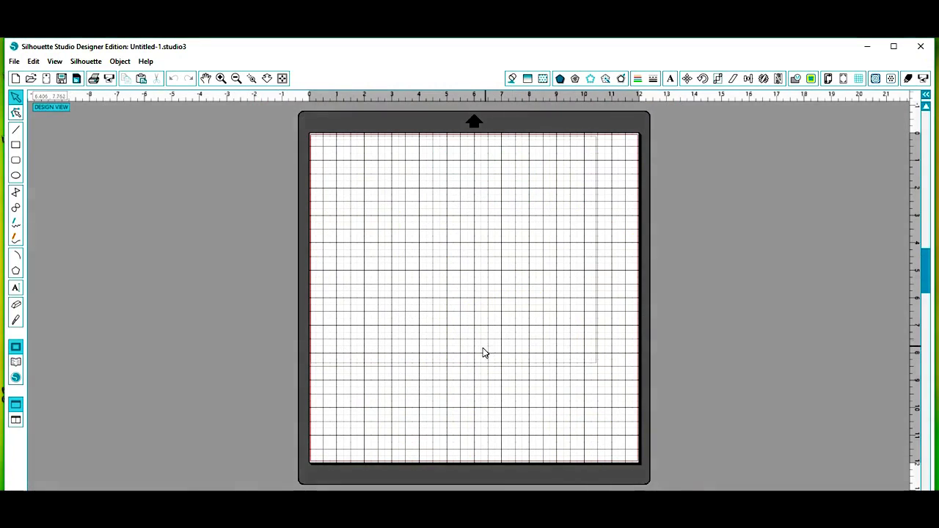
{"action": "scroll", "coordinate": [483, 353], "scroll_direction": "up", "scroll_amount": 1}
{"action": "left_click", "coordinate": [342, 308]}
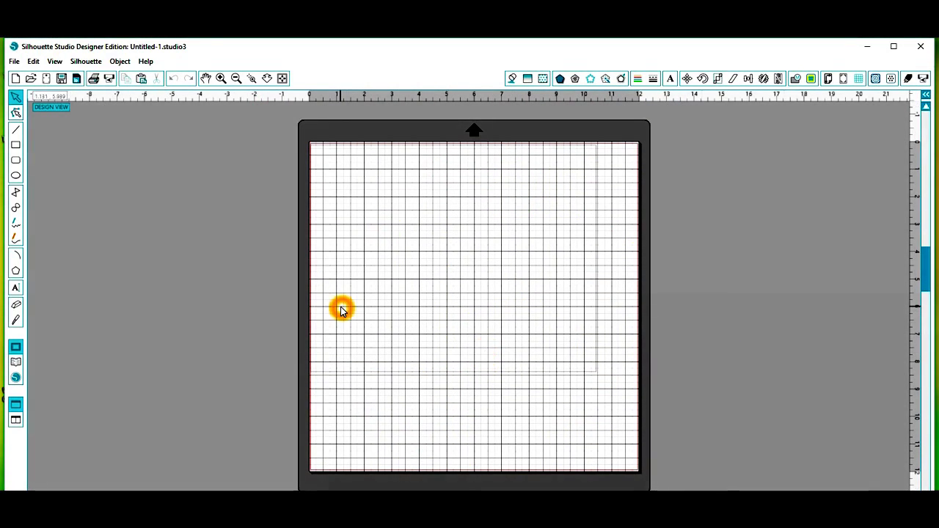
{"action": "left_click", "coordinate": [14, 61]}
{"action": "left_click", "coordinate": [33, 110]}
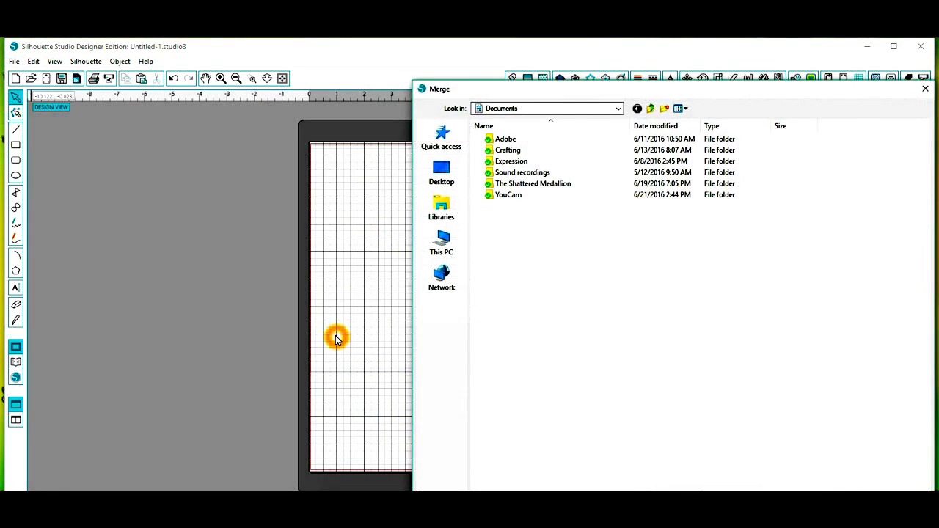
{"action": "left_click", "coordinate": [448, 245]}
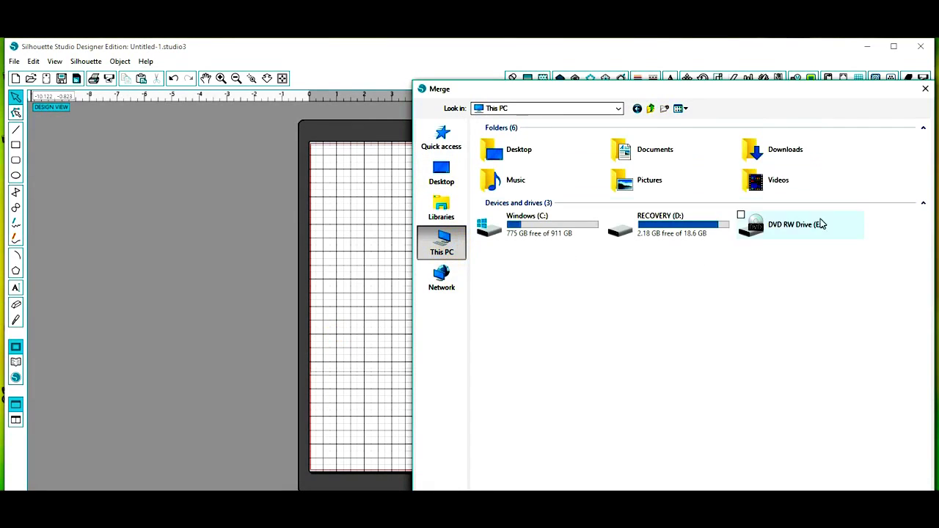
{"action": "double_click", "coordinate": [787, 152]}
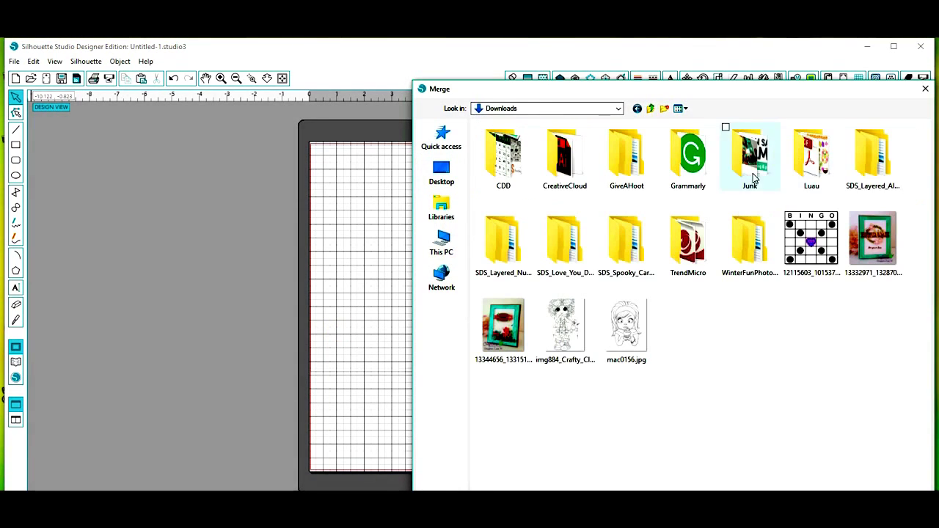
{"action": "double_click", "coordinate": [805, 168]}
{"action": "left_click", "coordinate": [506, 141]}
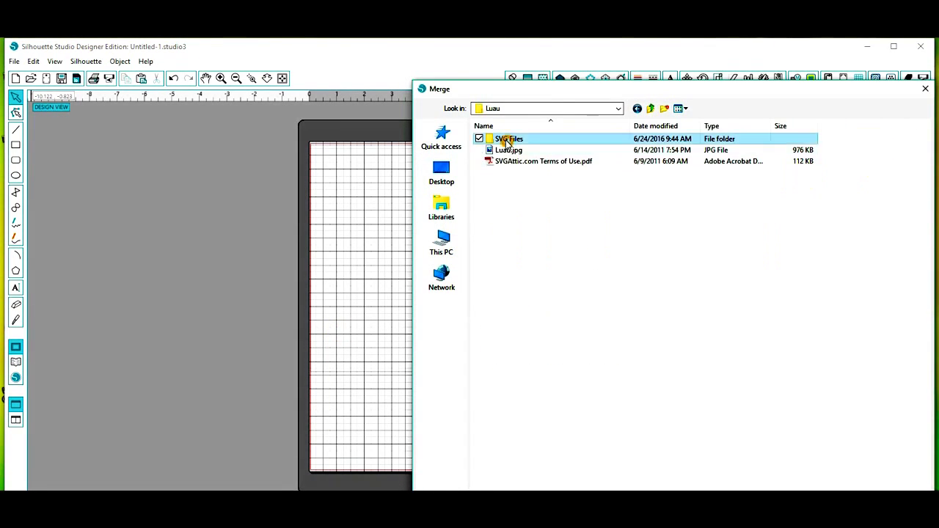
{"action": "double_click", "coordinate": [506, 140]}
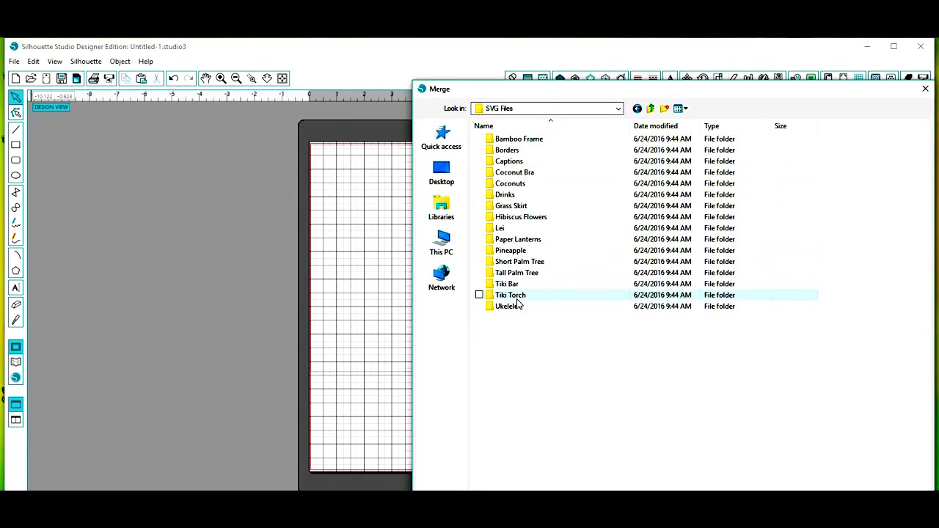
Merge the Bottom, Middle and Top pineapple SVGs from the Pineapple folder, then close the browser.
{"action": "double_click", "coordinate": [506, 250]}
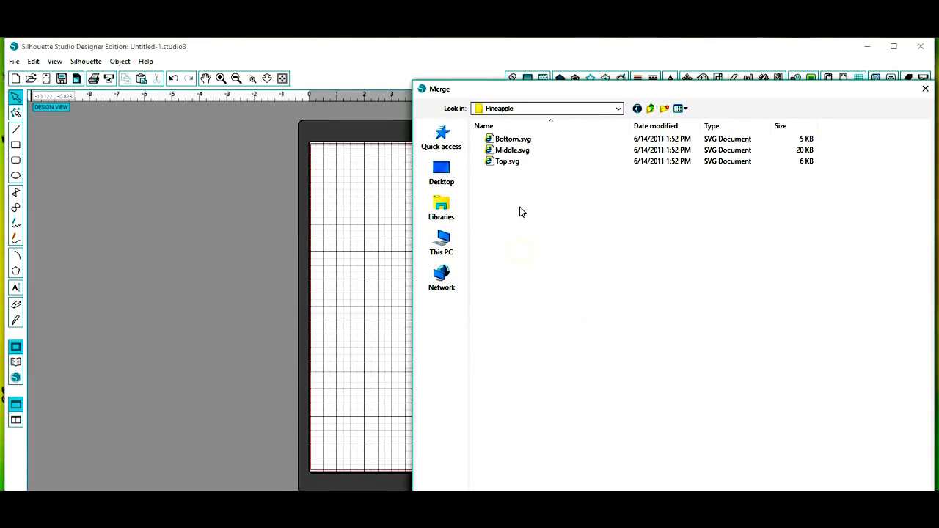
{"action": "left_click_drag", "start_coordinate": [506, 140], "coordinate": [215, 192]}
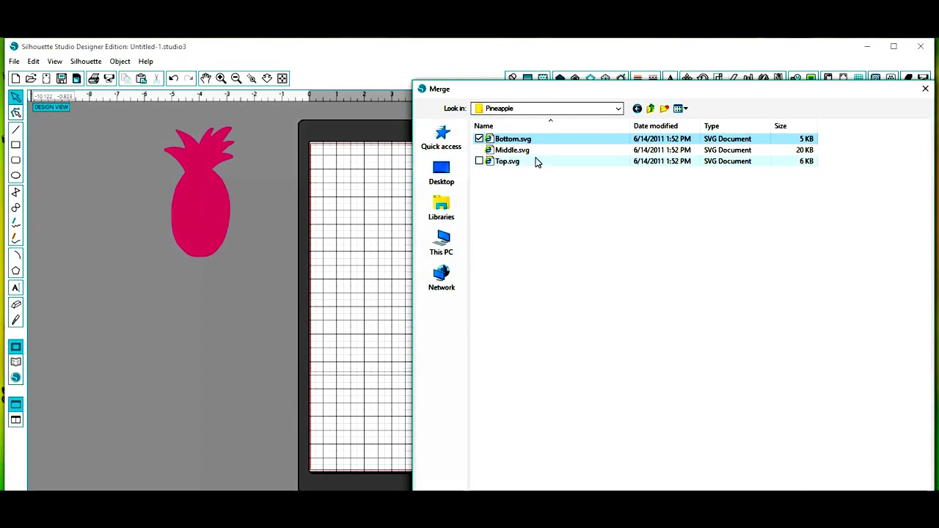
{"action": "left_click_drag", "start_coordinate": [514, 151], "coordinate": [132, 330]}
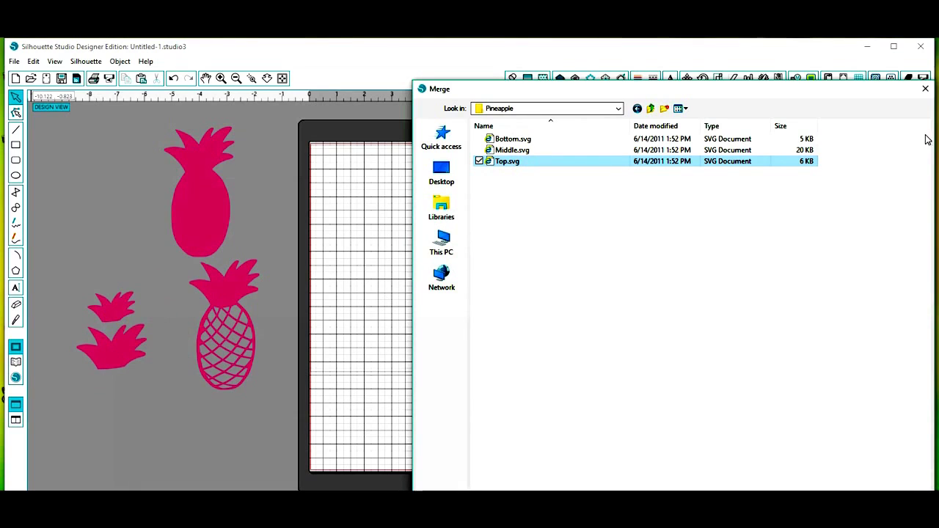
{"action": "left_click", "coordinate": [925, 88]}
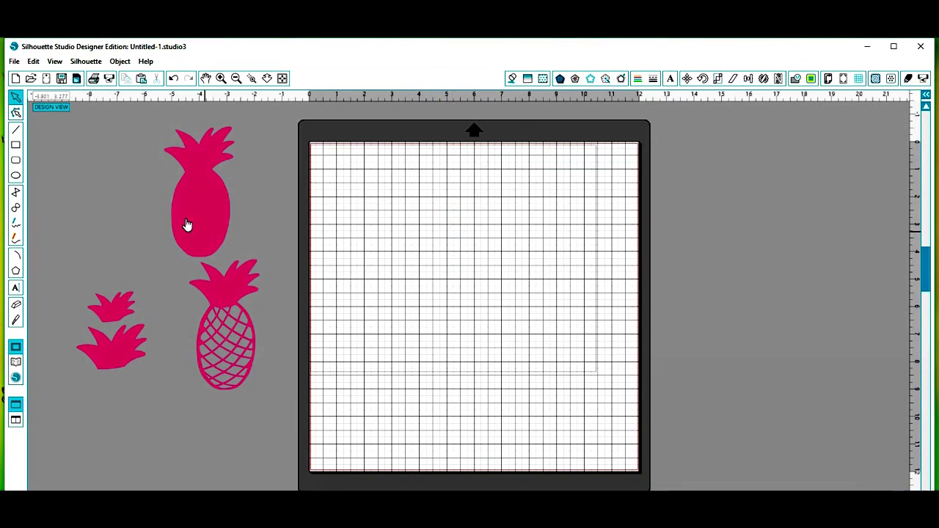
Move the solid pineapple, the lattice pineapple and the two crowns onto the mat.
{"action": "left_click_drag", "start_coordinate": [212, 209], "coordinate": [376, 238]}
{"action": "left_click_drag", "start_coordinate": [239, 338], "coordinate": [451, 222]}
{"action": "left_click_drag", "start_coordinate": [143, 369], "coordinate": [360, 336]}
{"action": "left_click_drag", "start_coordinate": [128, 313], "coordinate": [453, 340]}
{"action": "left_click", "coordinate": [476, 359]}
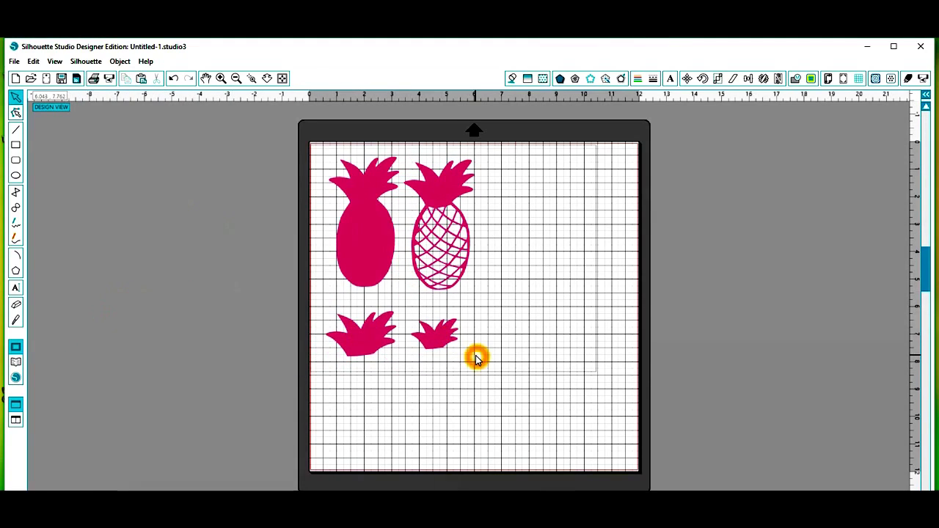
Fill the body brown, lattice orange, large crown green, small crown light green; stack lattice on body.
{"action": "left_click", "coordinate": [513, 79]}
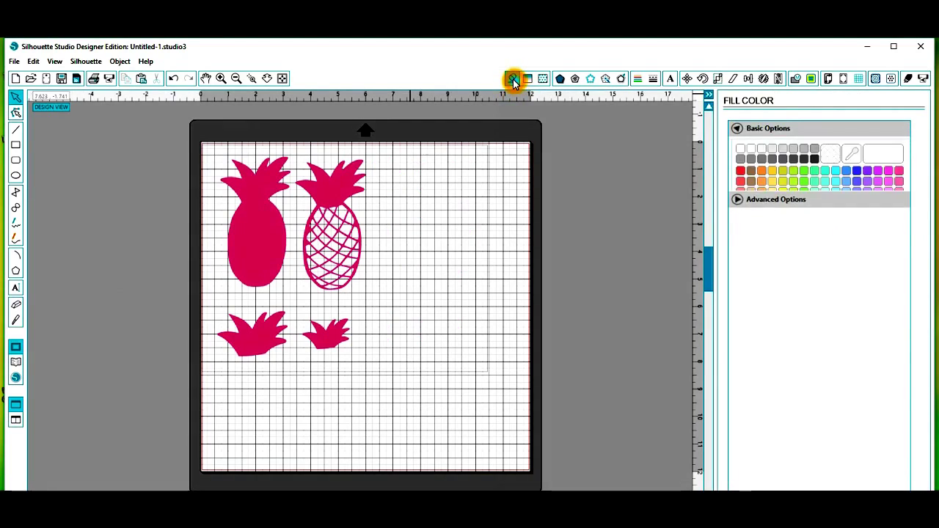
{"action": "left_click", "coordinate": [273, 235]}
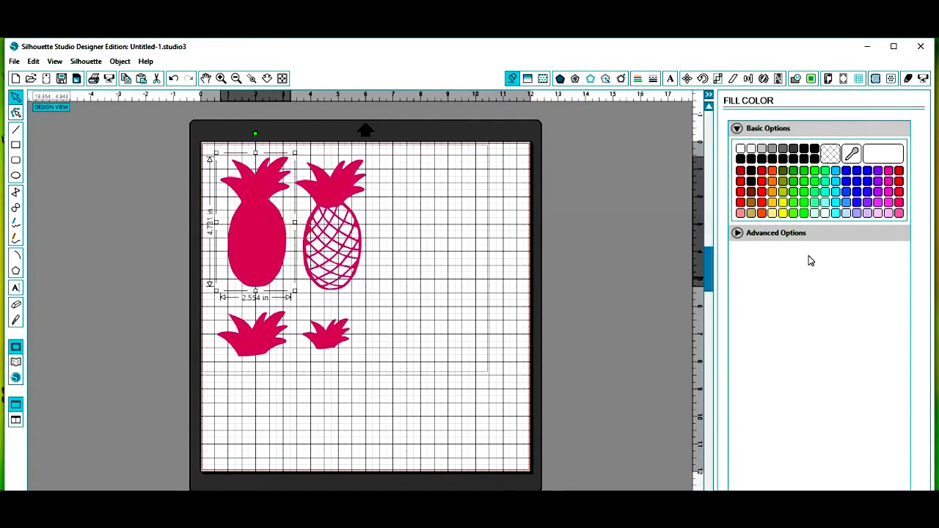
{"action": "left_click", "coordinate": [752, 192]}
{"action": "left_click", "coordinate": [335, 193]}
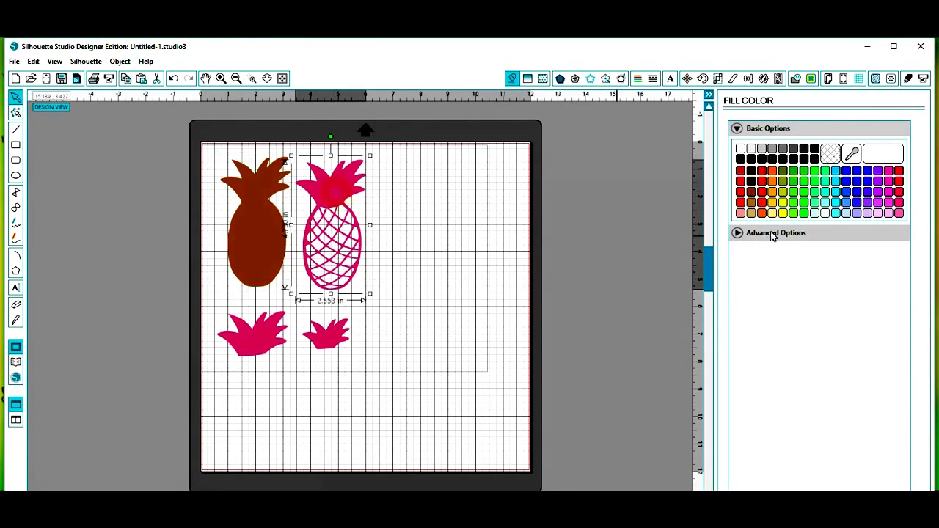
{"action": "left_click", "coordinate": [776, 183]}
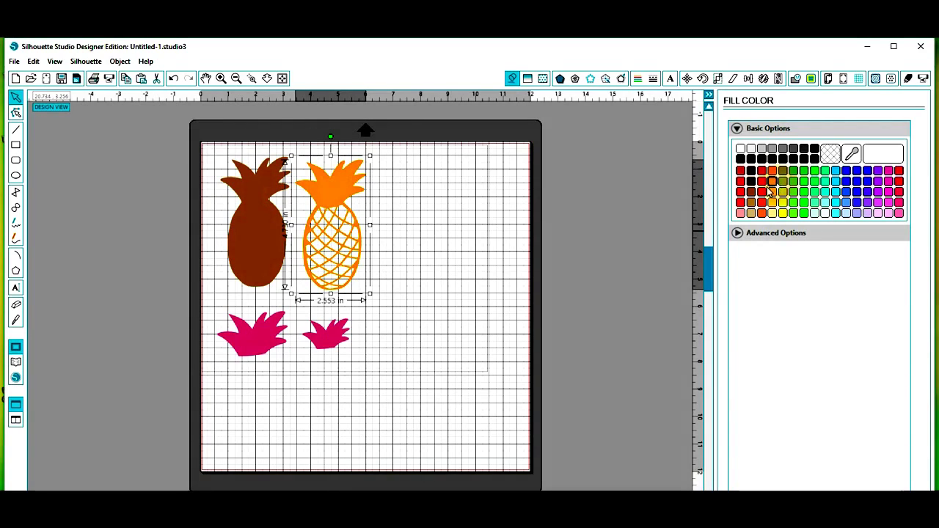
{"action": "left_click", "coordinate": [232, 344]}
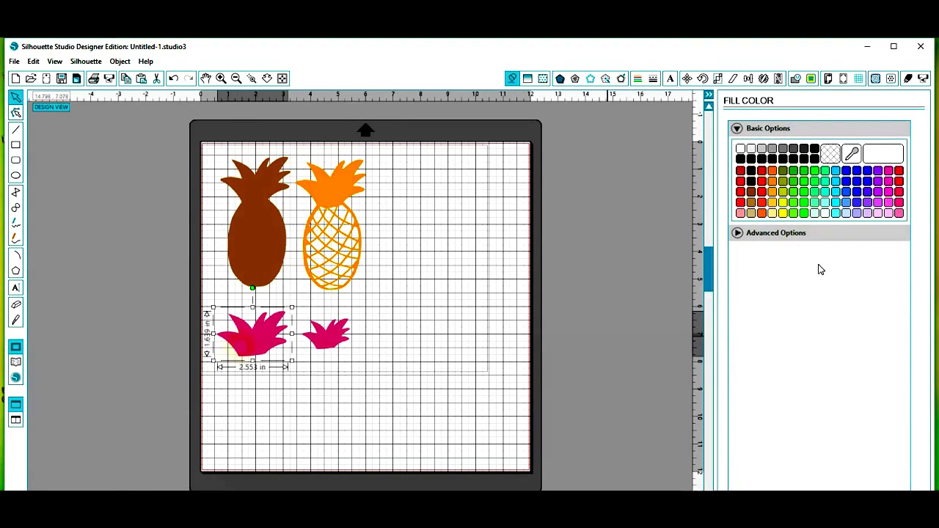
{"action": "left_click", "coordinate": [808, 175]}
{"action": "left_click", "coordinate": [337, 336]}
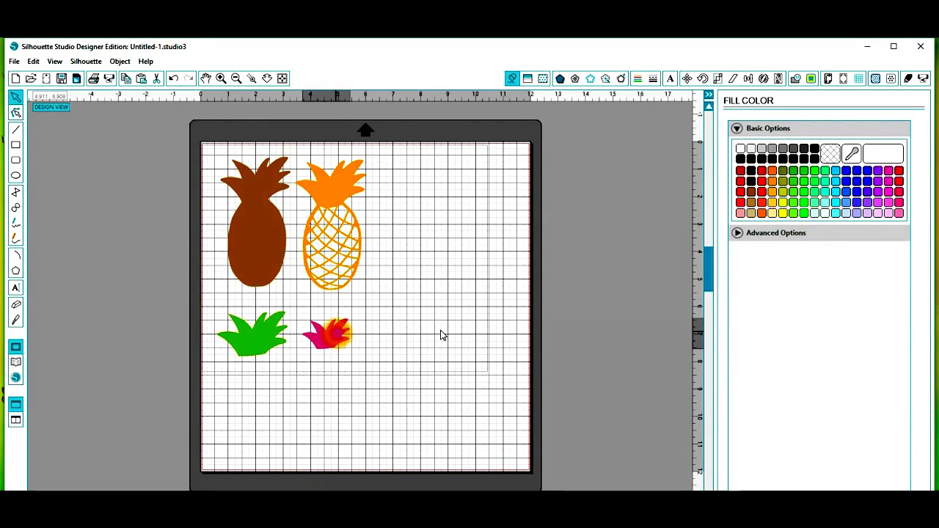
{"action": "left_click", "coordinate": [794, 212]}
{"action": "left_click", "coordinate": [440, 378]}
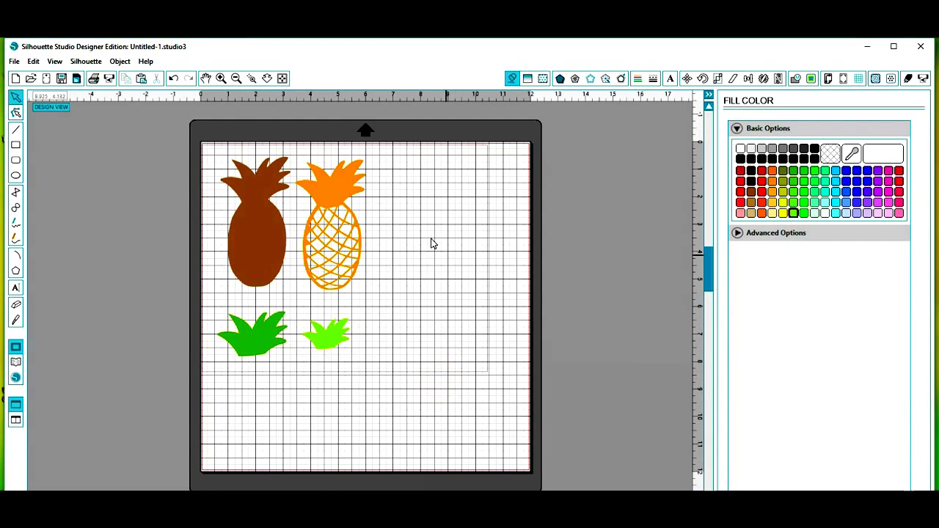
{"action": "left_click_drag", "start_coordinate": [349, 203], "coordinate": [268, 202]}
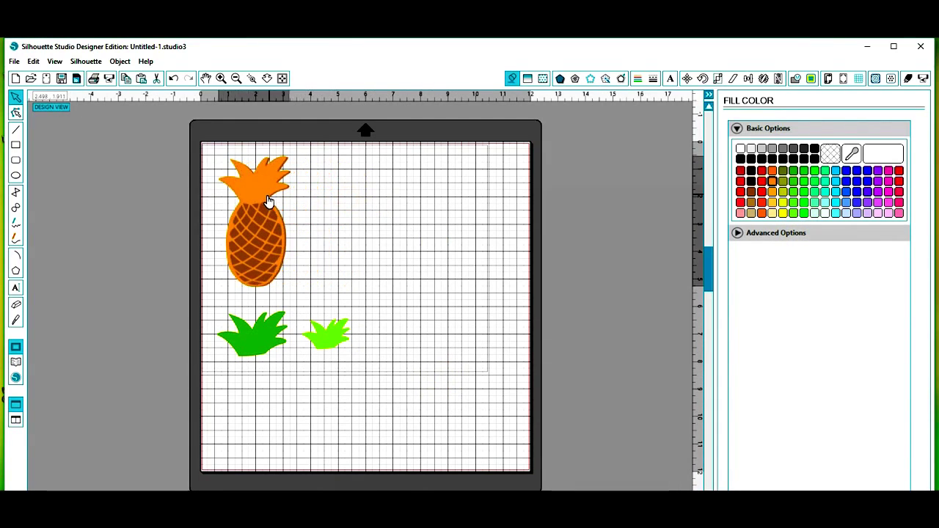
Layer both green crowns onto the pineapple and enlarge the whole stack slightly.
{"action": "left_click_drag", "start_coordinate": [271, 322], "coordinate": [264, 213]}
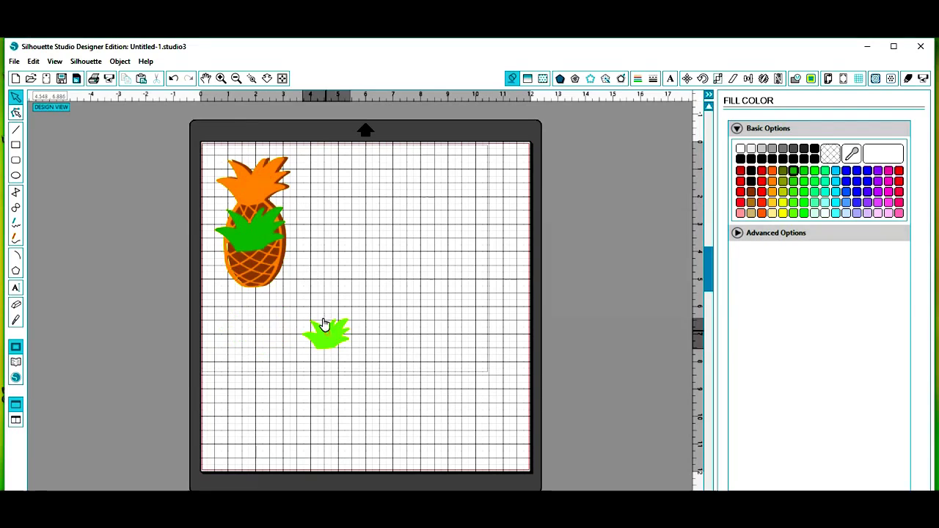
{"action": "left_click_drag", "start_coordinate": [323, 328], "coordinate": [251, 239]}
{"action": "left_click", "coordinate": [210, 160]}
{"action": "left_click_drag", "start_coordinate": [210, 160], "coordinate": [293, 296]}
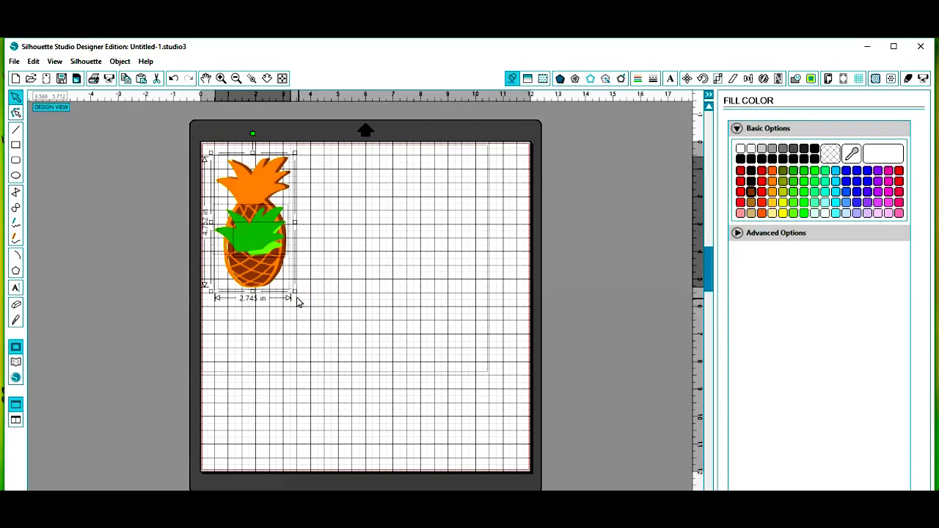
{"action": "left_click_drag", "start_coordinate": [297, 293], "coordinate": [324, 322]}
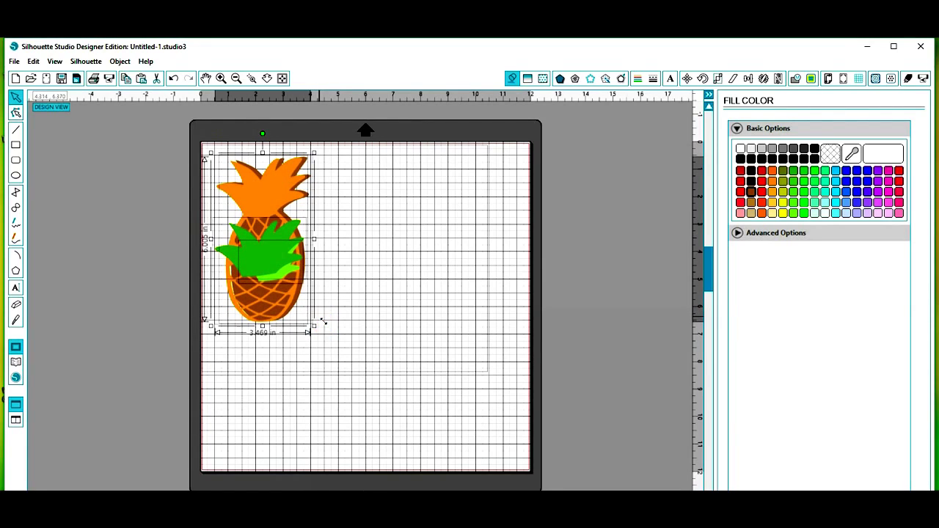
Select individual pieces of the layered pineapple on the mat.
{"action": "left_click", "coordinate": [350, 334]}
{"action": "left_click", "coordinate": [379, 338]}
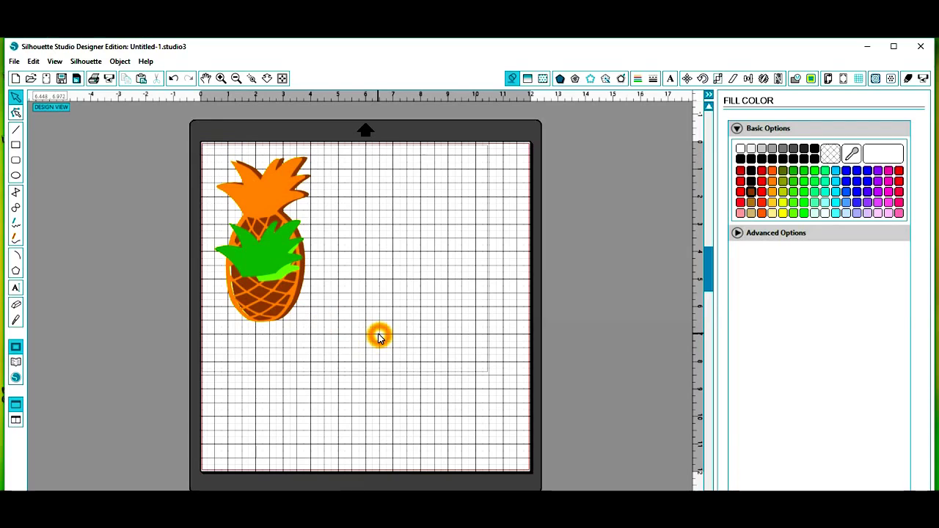
{"action": "left_click", "coordinate": [350, 276]}
{"action": "left_click", "coordinate": [322, 342]}
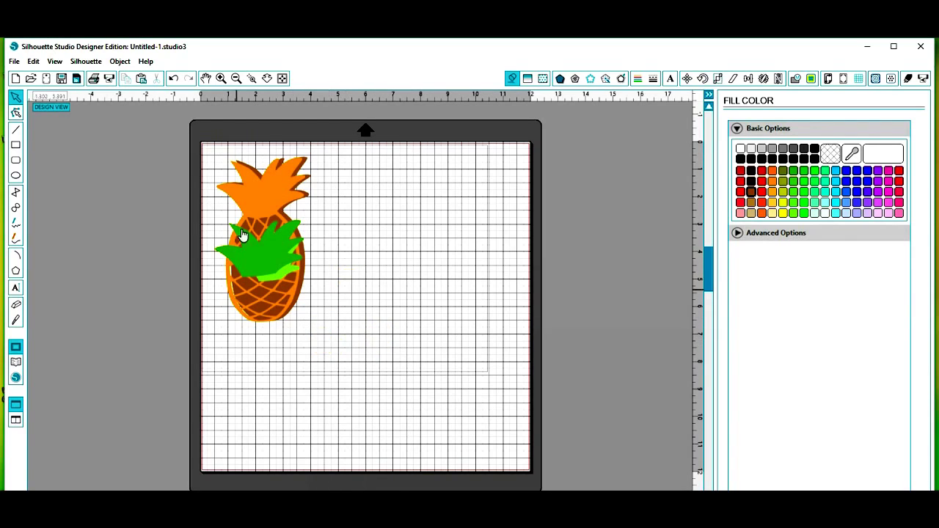
{"action": "left_click", "coordinate": [220, 161]}
{"action": "left_click", "coordinate": [280, 381]}
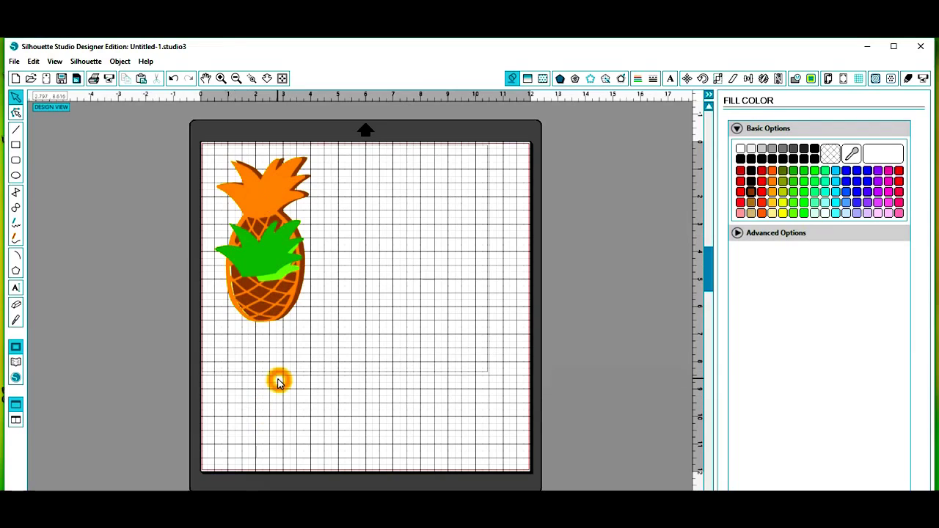
{"action": "left_click", "coordinate": [299, 353]}
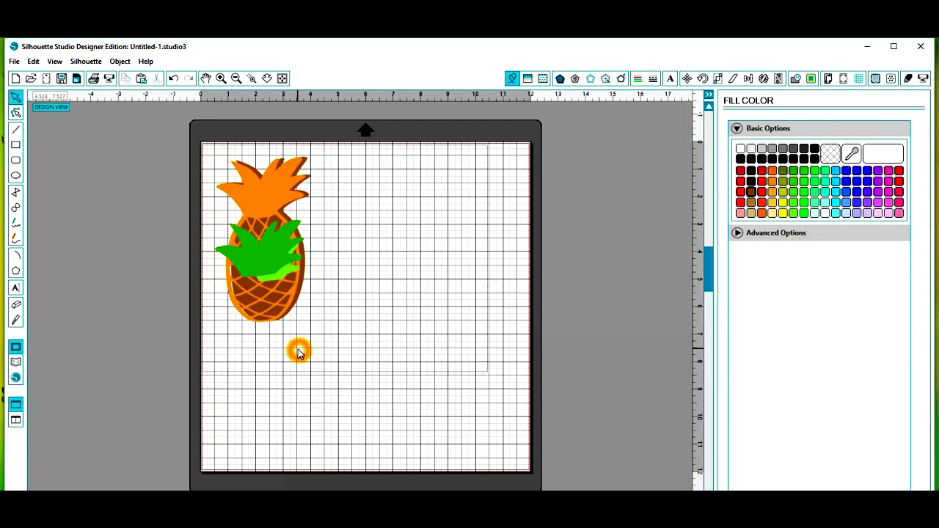
Pull the orange lattice out, then realign it exactly over the brown pineapple body.
{"action": "left_click_drag", "start_coordinate": [275, 201], "coordinate": [275, 361]}
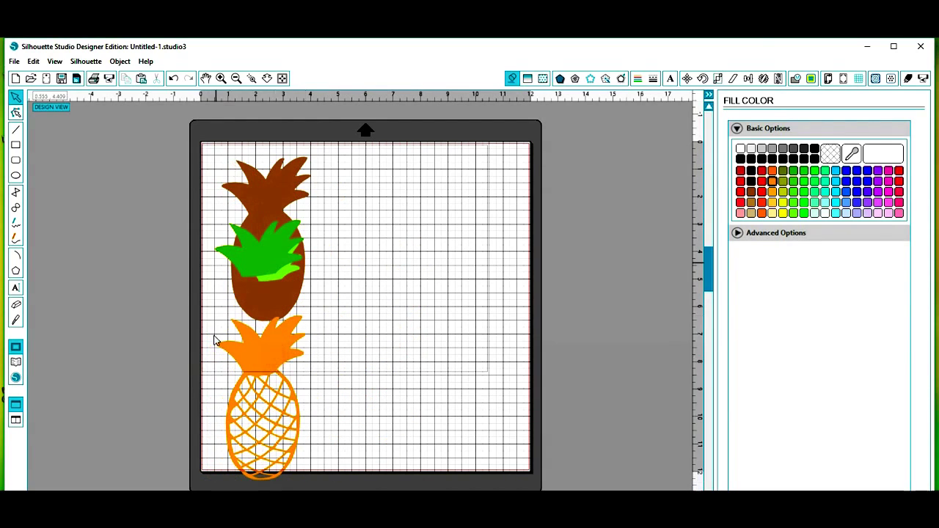
{"action": "left_click", "coordinate": [210, 457]}
{"action": "left_click", "coordinate": [385, 432]}
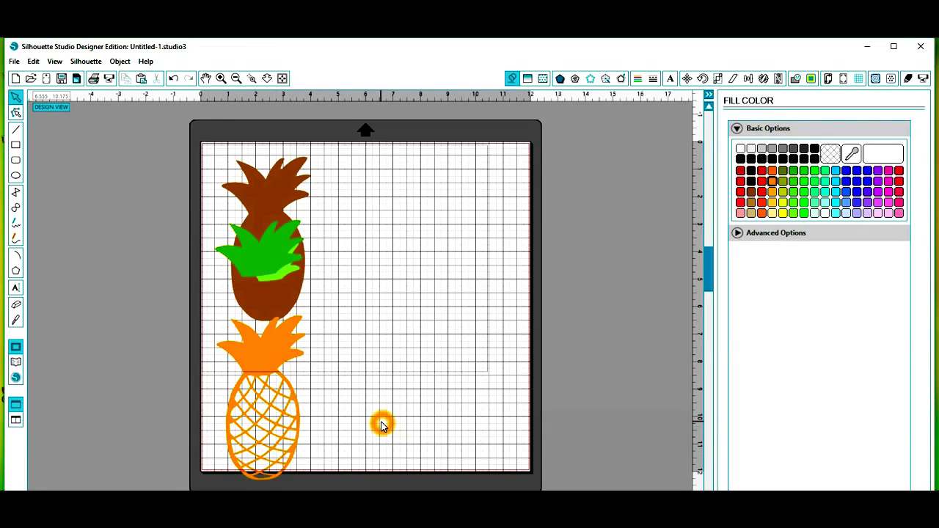
{"action": "left_click_drag", "start_coordinate": [277, 360], "coordinate": [270, 174]}
{"action": "left_click", "coordinate": [224, 319]}
{"action": "left_click", "coordinate": [286, 272]}
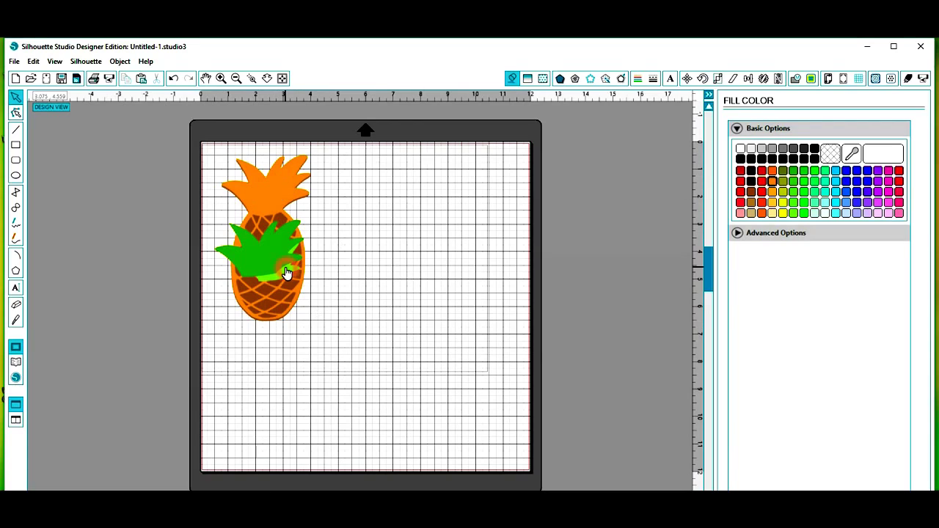
{"action": "left_click", "coordinate": [327, 352]}
Move the green leaves off the mat, bring the light-green leaves to front, stack and group them.
{"action": "left_click_drag", "start_coordinate": [280, 264], "coordinate": [142, 157]}
{"action": "right_click", "coordinate": [141, 160]}
{"action": "left_click", "coordinate": [183, 408]}
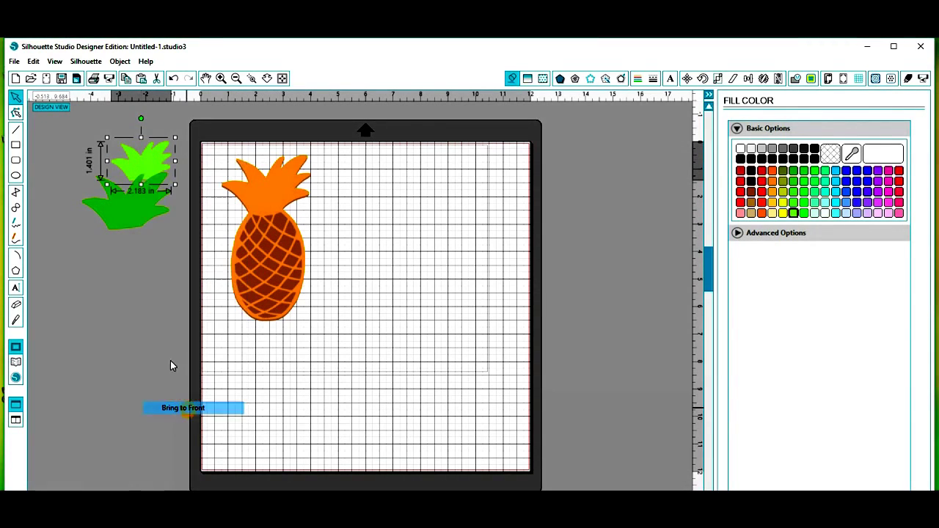
{"action": "left_click_drag", "start_coordinate": [138, 160], "coordinate": [118, 211]}
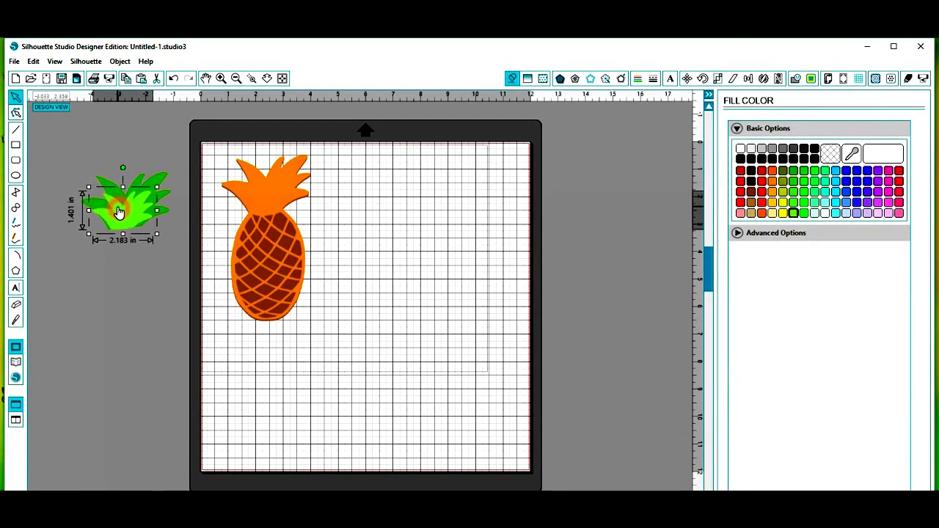
{"action": "left_click_drag", "start_coordinate": [75, 155], "coordinate": [153, 254]}
{"action": "right_click", "coordinate": [128, 213]}
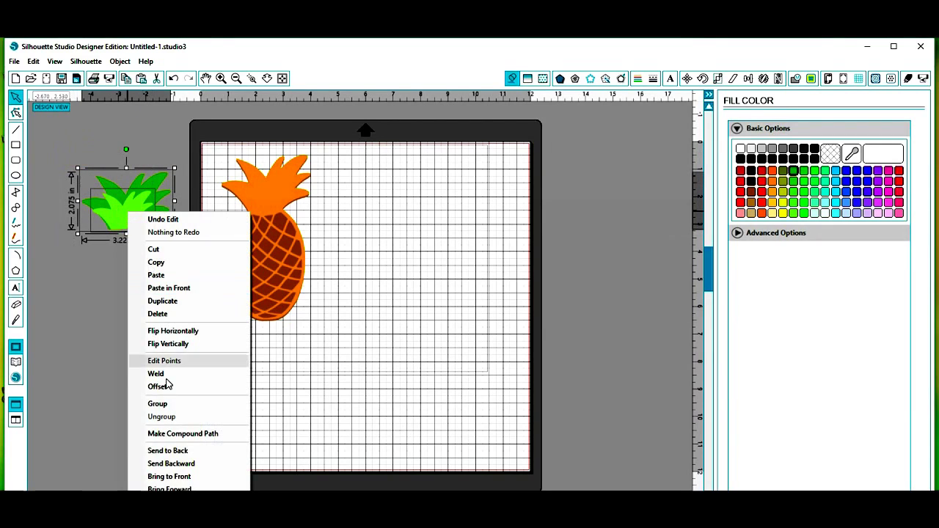
{"action": "left_click", "coordinate": [169, 404]}
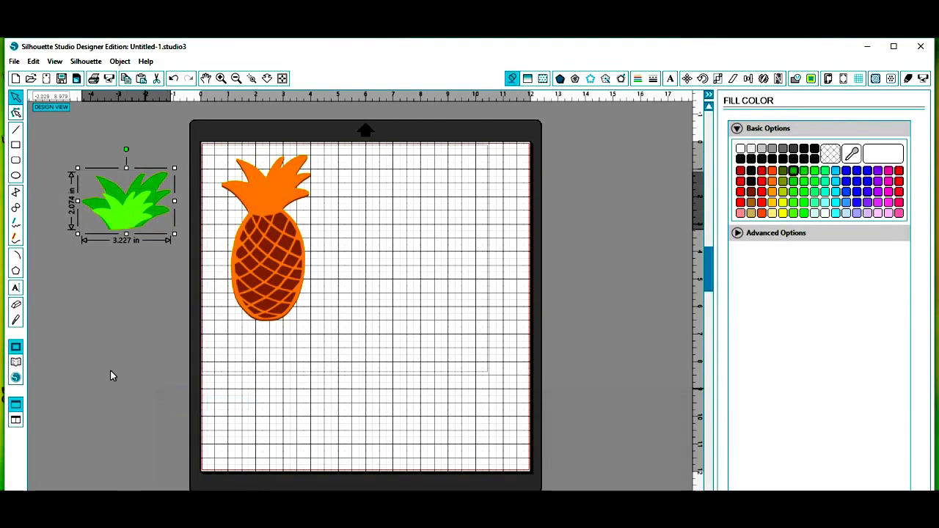
{"action": "left_click", "coordinate": [100, 370]}
Move the orange lattice off the mat below the leaves and select the brown pineapple.
{"action": "left_click_drag", "start_coordinate": [271, 200], "coordinate": [130, 281]}
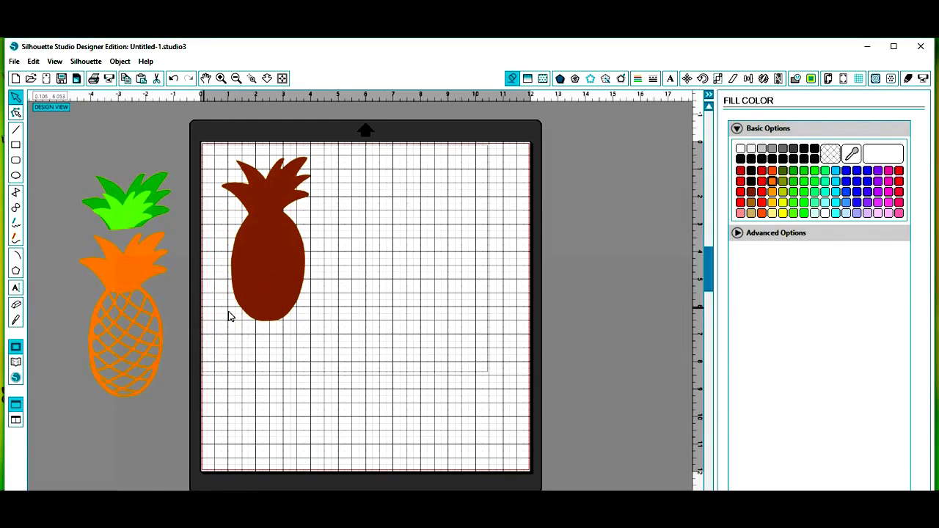
{"action": "left_click", "coordinate": [269, 245]}
{"action": "left_click", "coordinate": [262, 246]}
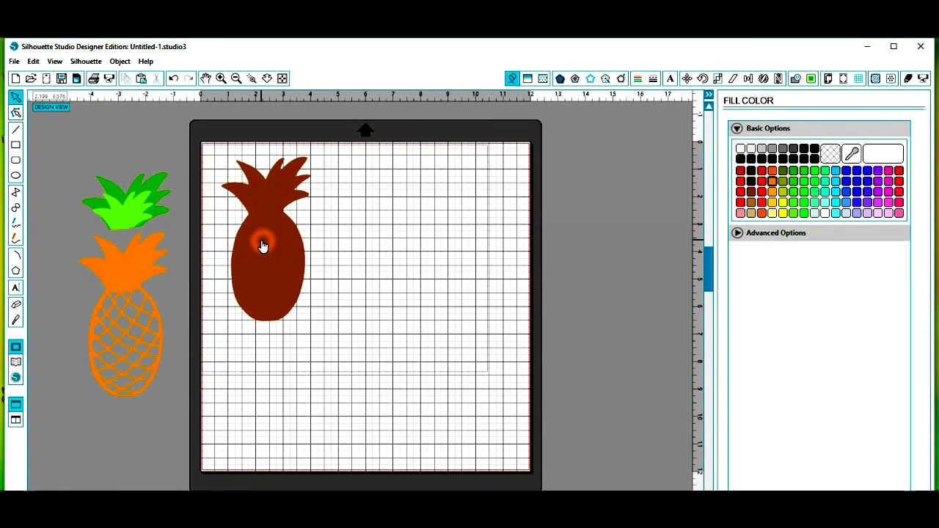
{"action": "left_click", "coordinate": [276, 256]}
{"action": "left_click", "coordinate": [260, 243]}
{"action": "left_click", "coordinate": [264, 244]}
Copy and paste the brown pineapple, moving the pasted copy to the right.
{"action": "right_click", "coordinate": [278, 239]}
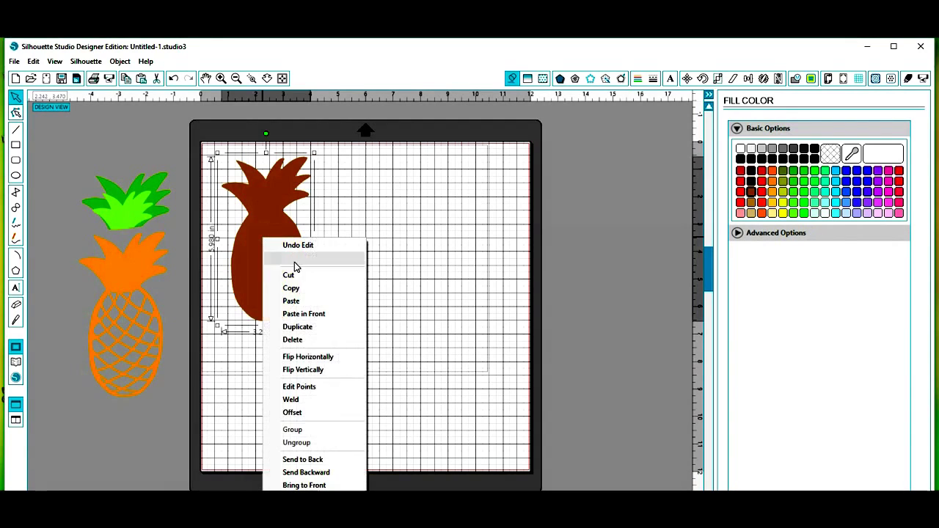
{"action": "left_click", "coordinate": [304, 289]}
{"action": "right_click", "coordinate": [402, 252]}
{"action": "left_click", "coordinate": [440, 311]}
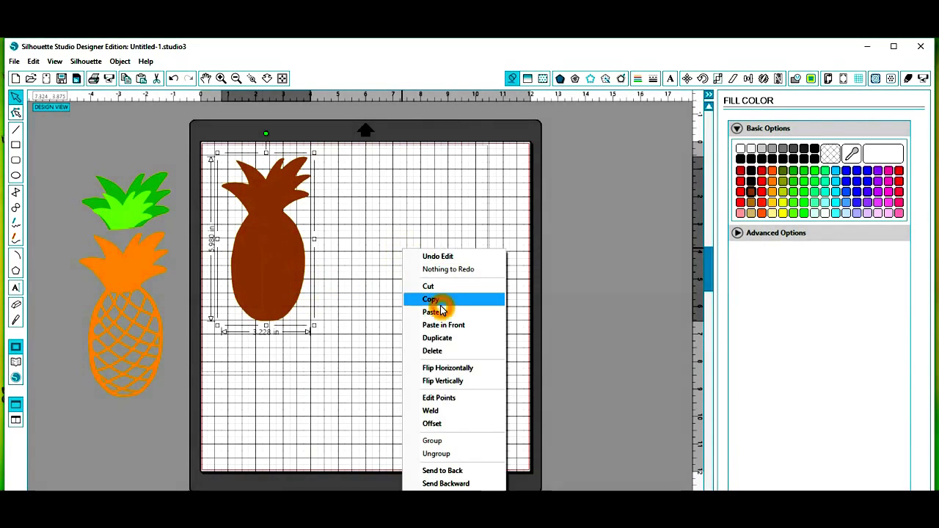
{"action": "left_click_drag", "start_coordinate": [286, 297], "coordinate": [380, 277]}
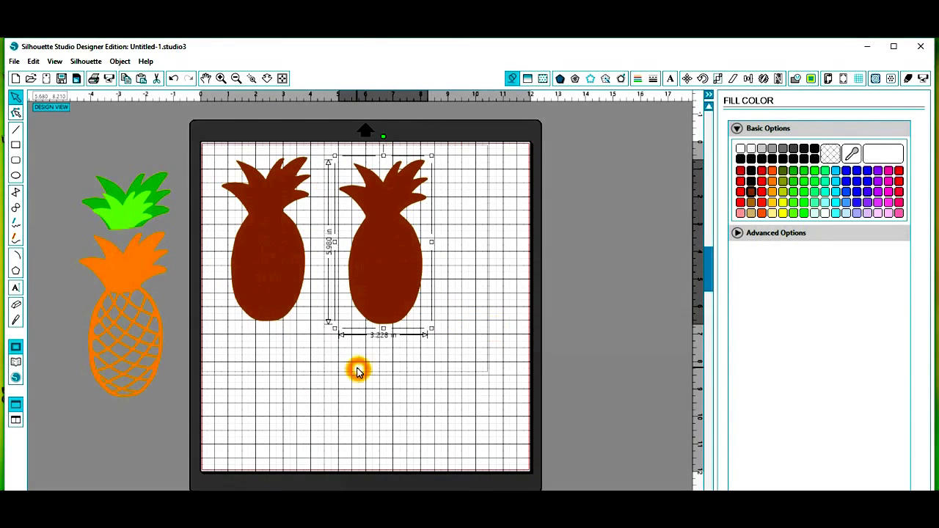
Move the original brown pineapple off the mat, zoom in, reposition the copy and pick the Knife tool.
{"action": "left_click_drag", "start_coordinate": [266, 274], "coordinate": [71, 303]}
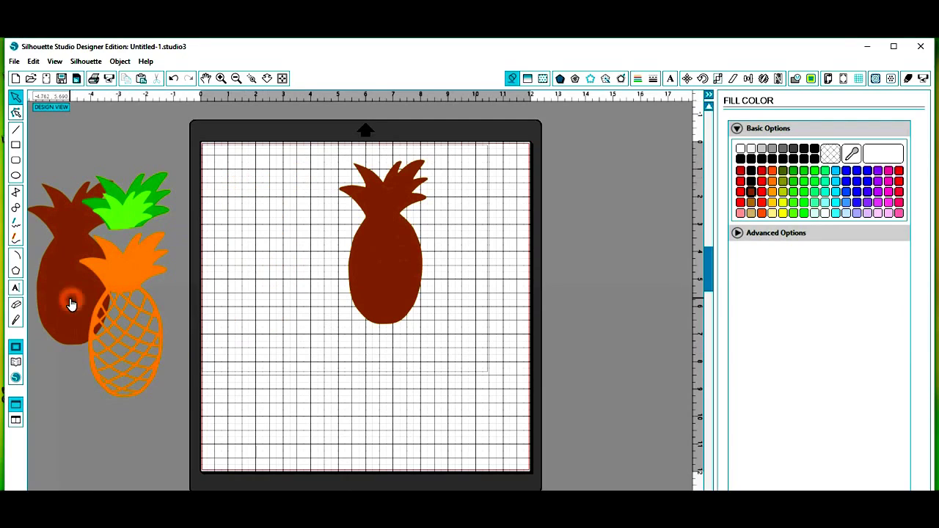
{"action": "left_click", "coordinate": [382, 255]}
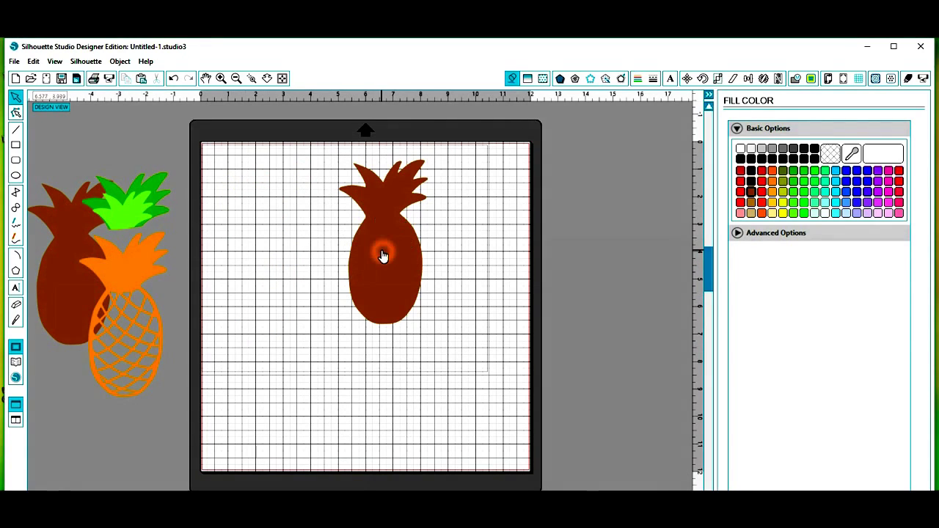
{"action": "left_click", "coordinate": [221, 78]}
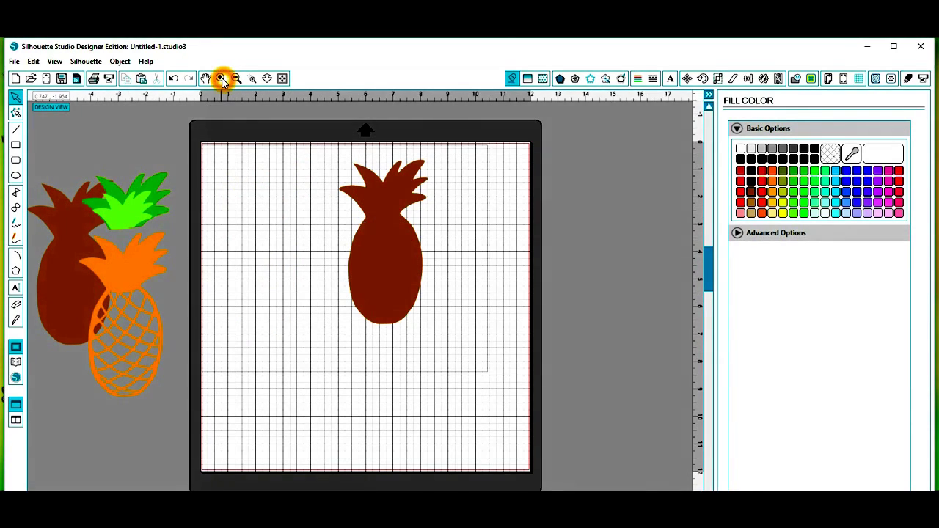
{"action": "left_click_drag", "start_coordinate": [404, 228], "coordinate": [352, 326]}
{"action": "left_click", "coordinate": [357, 268]}
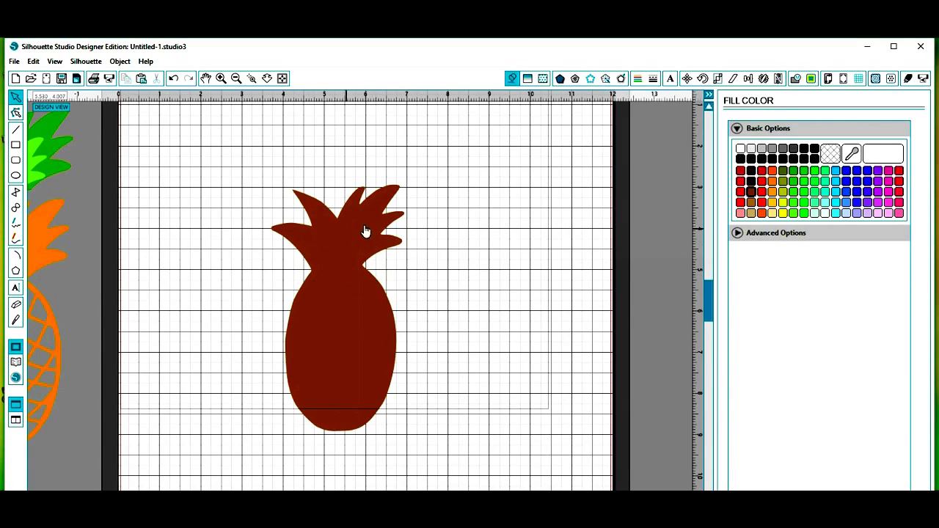
{"action": "left_click", "coordinate": [312, 276]}
{"action": "left_click", "coordinate": [356, 273]}
{"action": "left_click", "coordinate": [258, 319]}
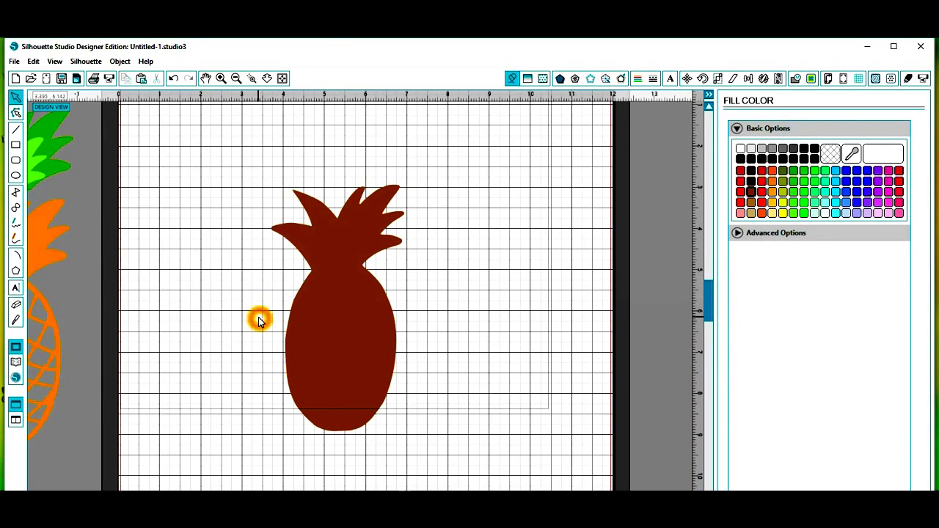
{"action": "left_click", "coordinate": [16, 321]}
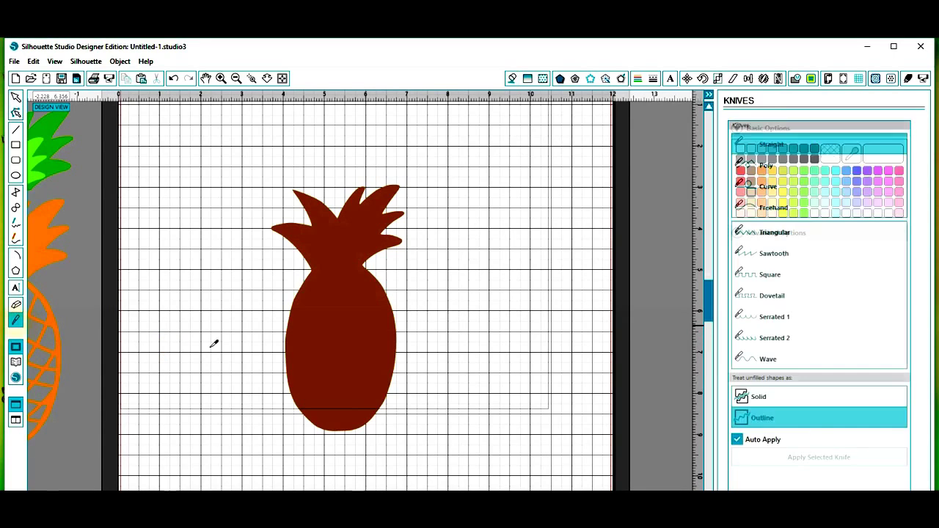
Knife-cut straight across the pineapple's neck, drag the crown away and delete it, then raise the body.
{"action": "left_click", "coordinate": [301, 269]}
{"action": "left_click_drag", "start_coordinate": [305, 269], "coordinate": [378, 268]}
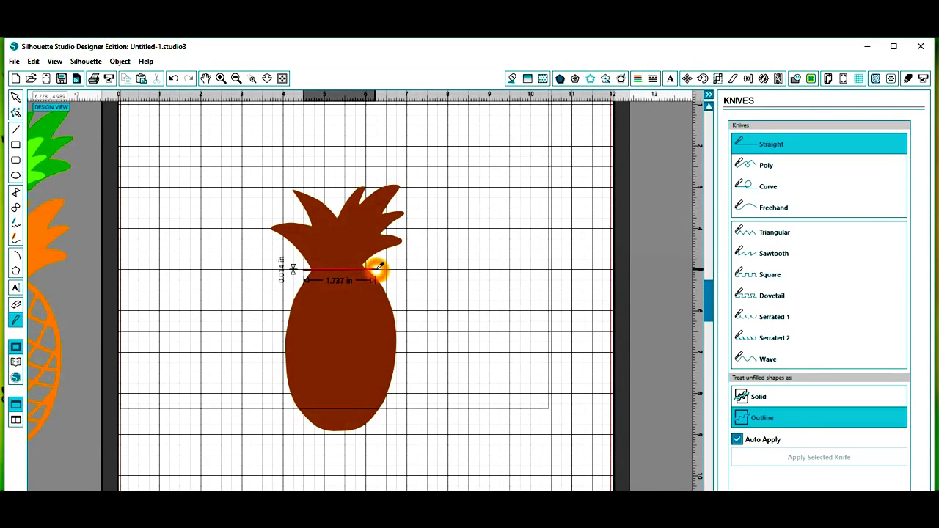
{"action": "left_click_drag", "start_coordinate": [375, 269], "coordinate": [376, 270]}
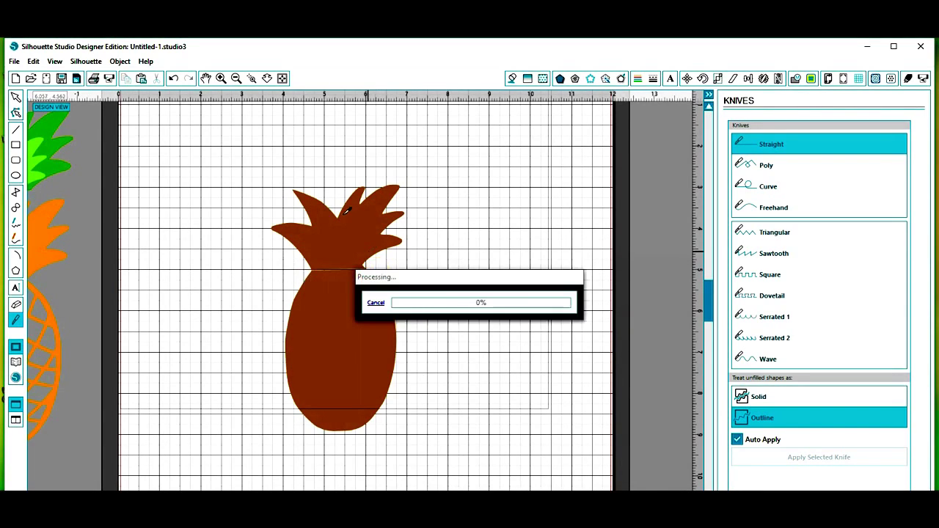
{"action": "left_click_drag", "start_coordinate": [322, 248], "coordinate": [490, 192]}
{"action": "right_click", "coordinate": [490, 193]}
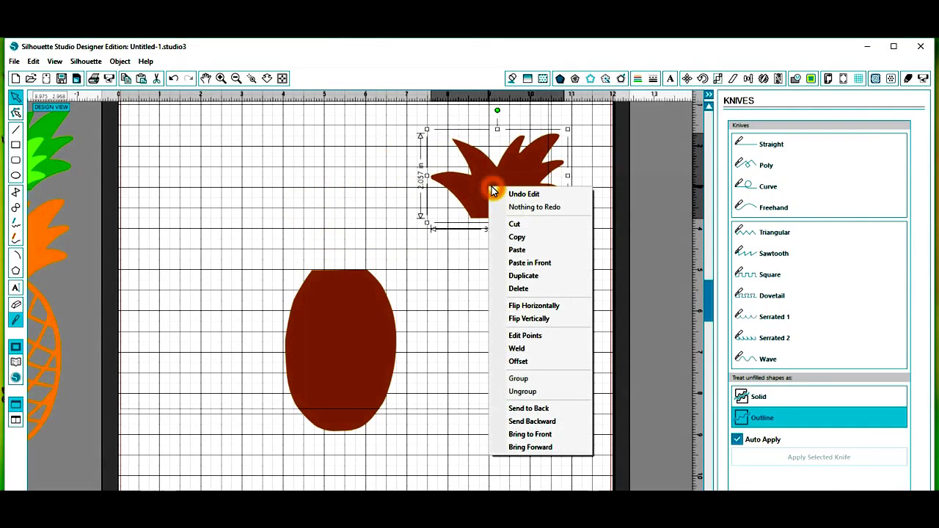
{"action": "left_click", "coordinate": [516, 223]}
{"action": "left_click", "coordinate": [521, 237]}
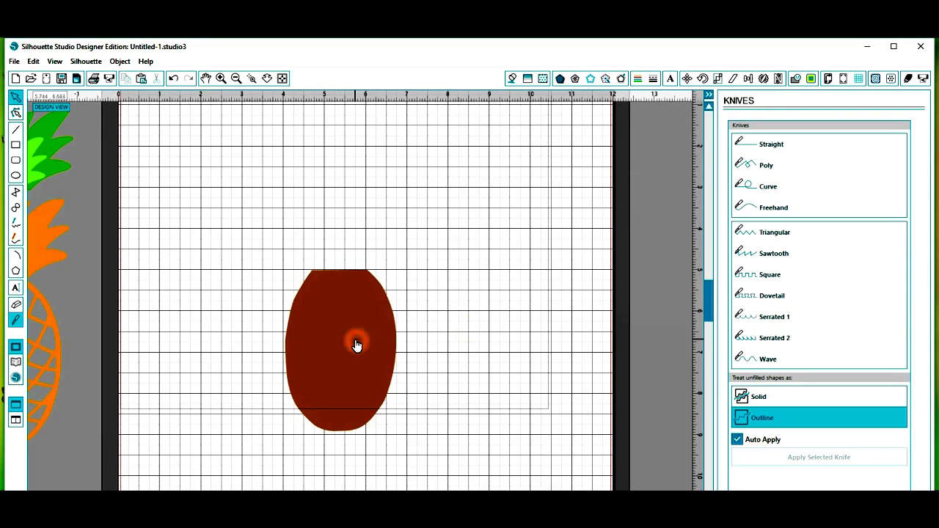
{"action": "left_click_drag", "start_coordinate": [357, 343], "coordinate": [358, 262]}
Select the pineapple body and nudge it slightly downward.
{"action": "left_click", "coordinate": [409, 330]}
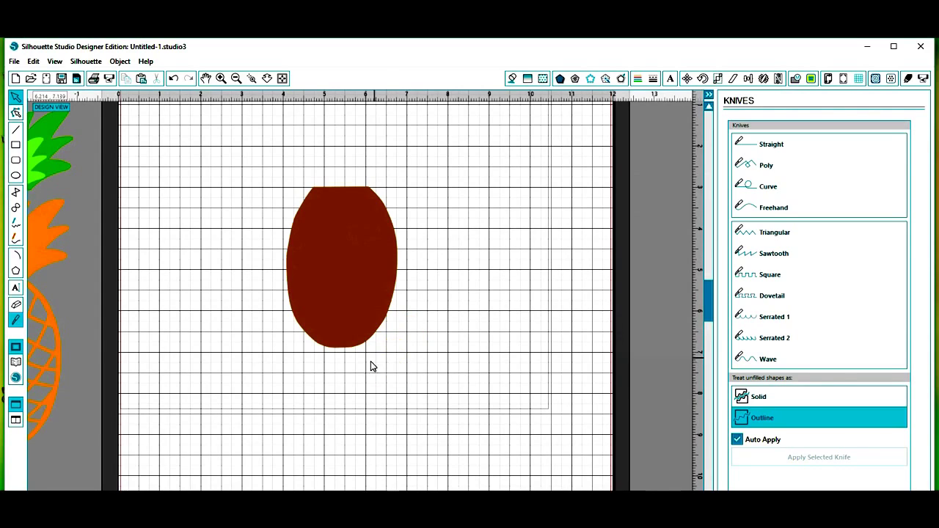
{"action": "left_click", "coordinate": [328, 360]}
{"action": "left_click", "coordinate": [375, 352]}
{"action": "left_click", "coordinate": [309, 350]}
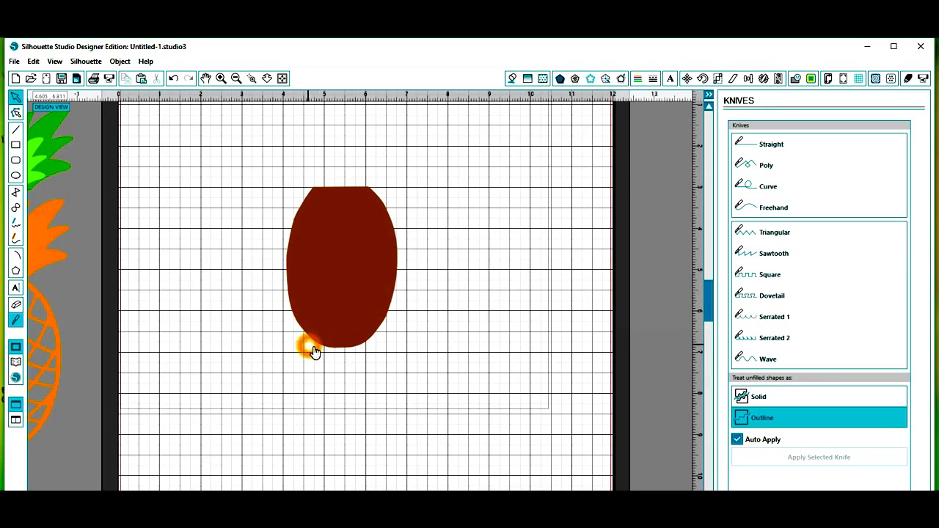
{"action": "left_click", "coordinate": [341, 355]}
{"action": "left_click", "coordinate": [326, 351]}
{"action": "left_click", "coordinate": [343, 352]}
{"action": "left_click", "coordinate": [373, 367]}
{"action": "left_click", "coordinate": [342, 299]}
{"action": "left_click_drag", "start_coordinate": [342, 300], "coordinate": [339, 306]}
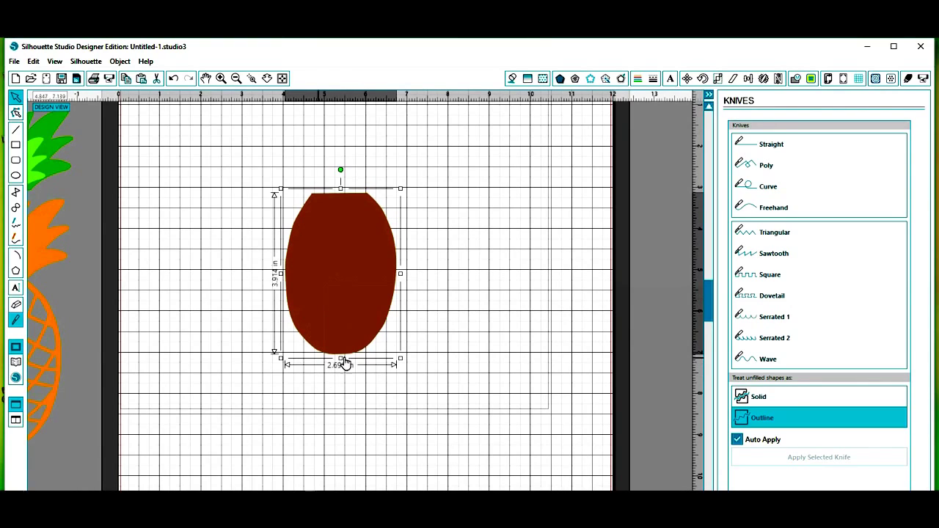
Knife-cut straight across the body's bottom edge and delete the rounded sliver.
{"action": "left_click", "coordinate": [15, 320]}
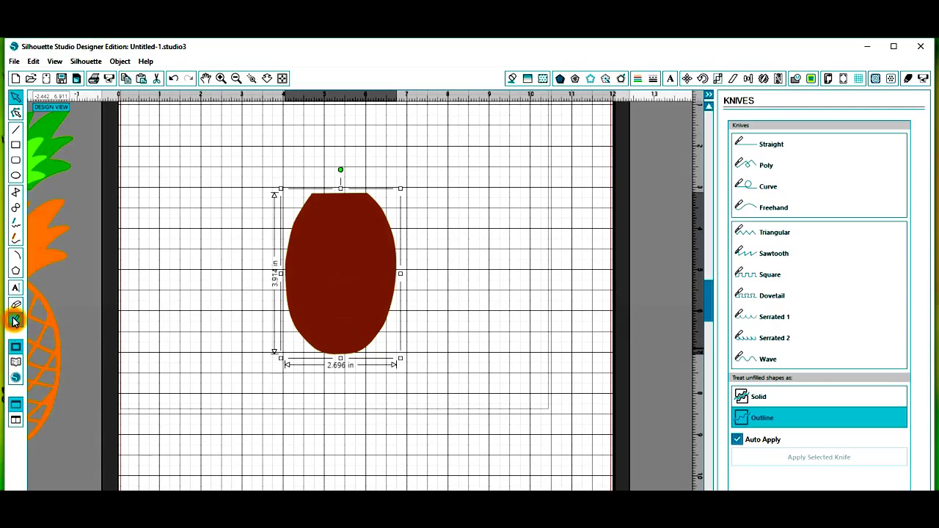
{"action": "left_click_drag", "start_coordinate": [315, 352], "coordinate": [367, 355]}
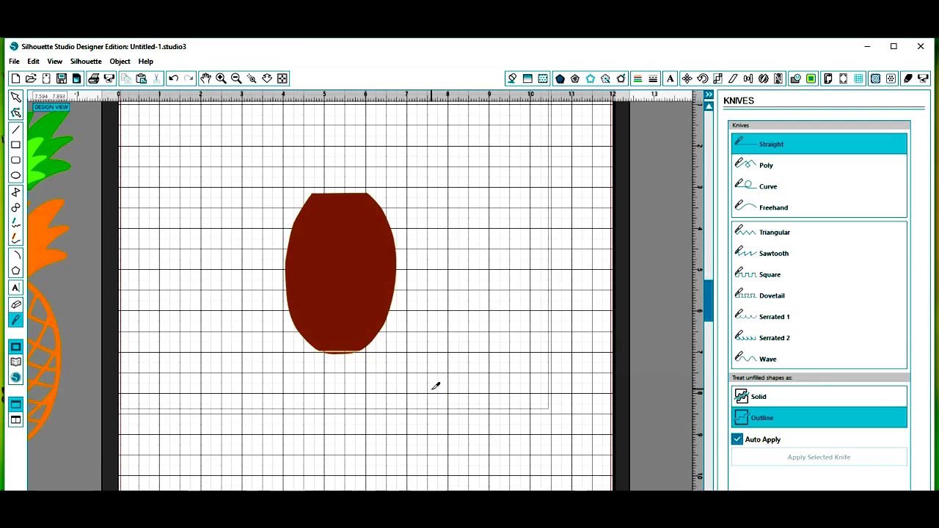
{"action": "left_click", "coordinate": [16, 96]}
{"action": "left_click", "coordinate": [345, 360]}
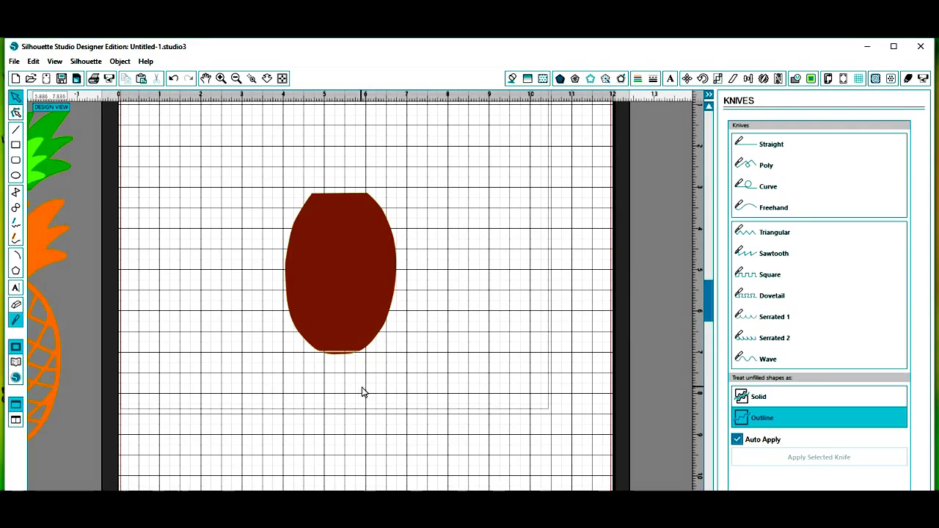
{"action": "right_click", "coordinate": [340, 359]}
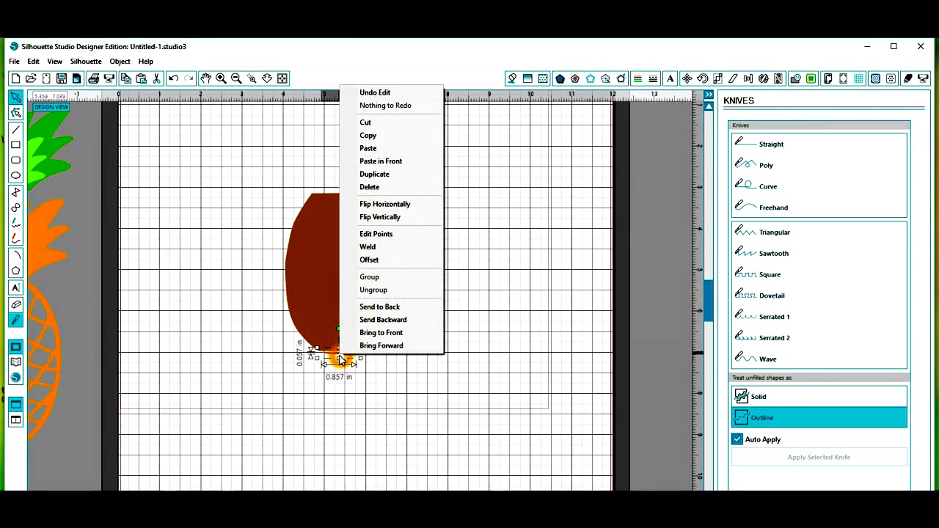
{"action": "left_click", "coordinate": [368, 126]}
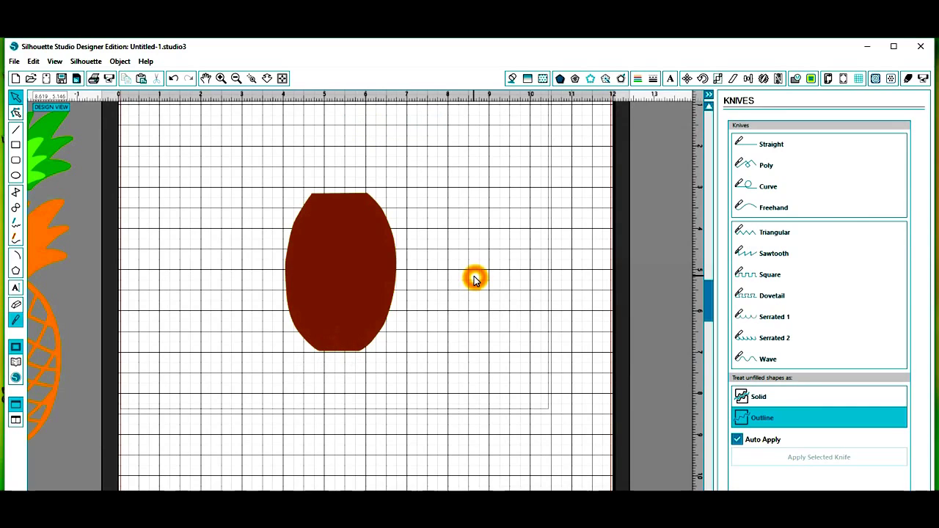
{"action": "left_click", "coordinate": [365, 352]}
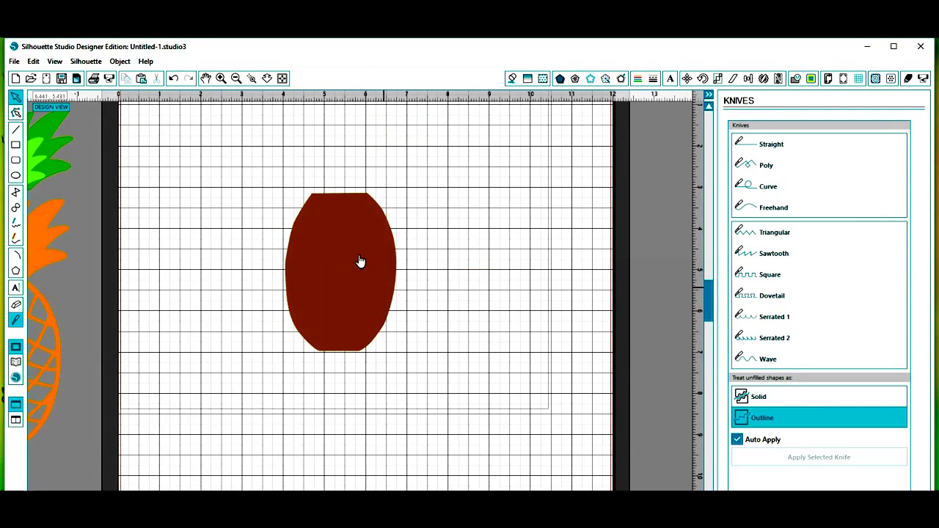
Copy the trimmed body and paste a duplicate beside the original.
{"action": "left_click_drag", "start_coordinate": [336, 286], "coordinate": [248, 326]}
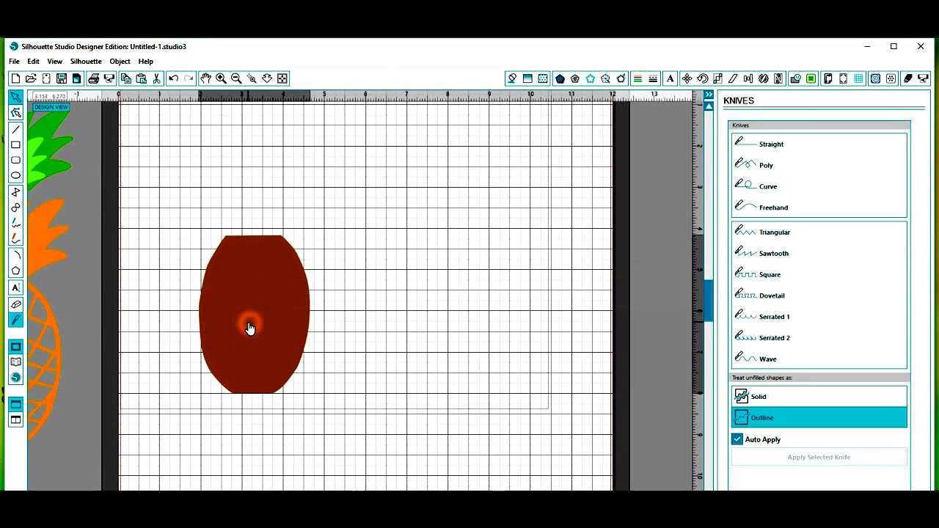
{"action": "left_click", "coordinate": [312, 346]}
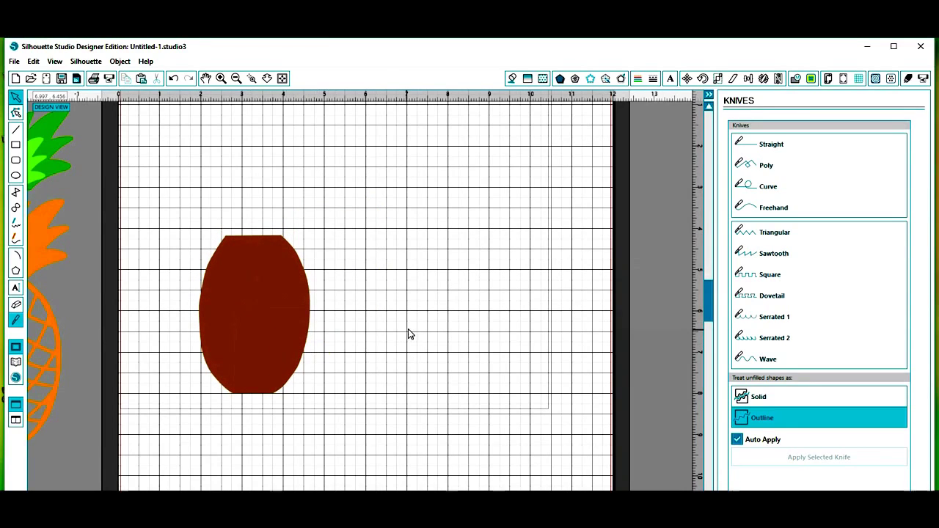
{"action": "right_click", "coordinate": [256, 312]}
{"action": "left_click", "coordinate": [283, 324]}
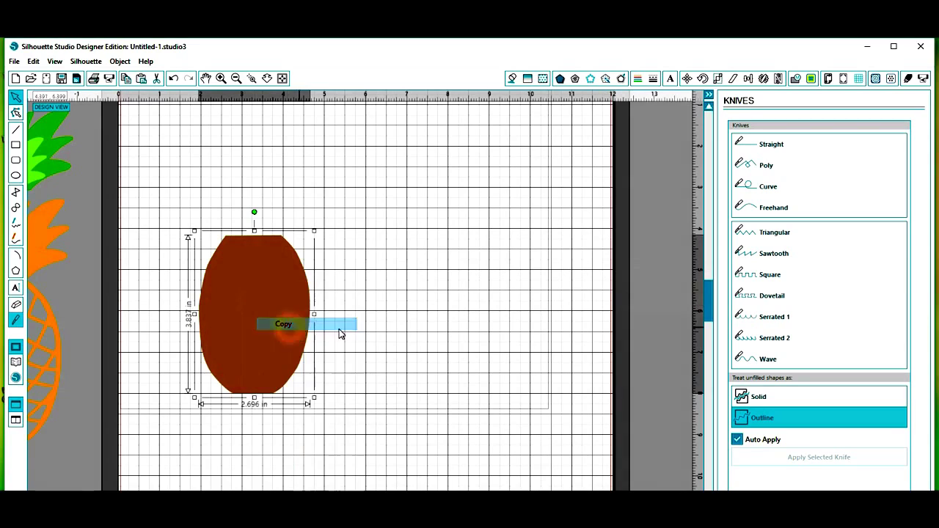
{"action": "right_click", "coordinate": [433, 321]}
{"action": "left_click", "coordinate": [473, 118]}
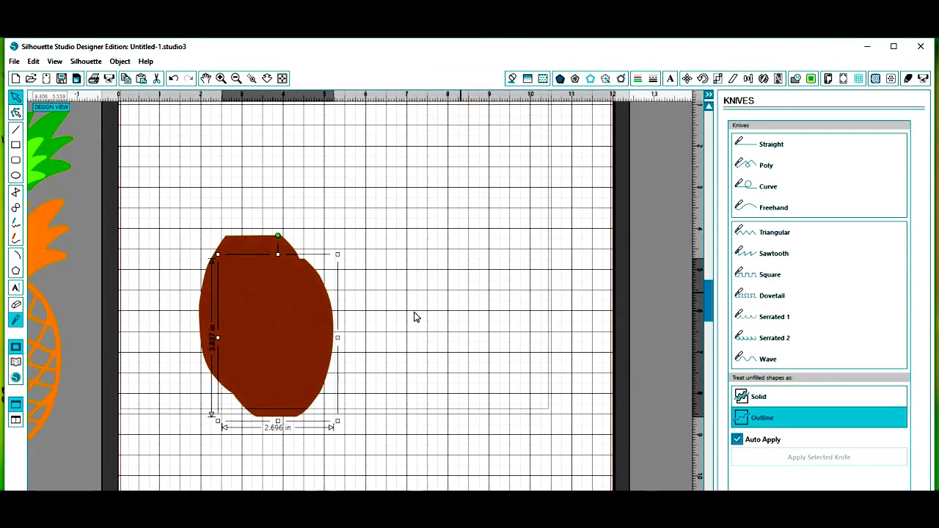
{"action": "left_click_drag", "start_coordinate": [304, 325], "coordinate": [407, 306]}
Flip the copy vertically and stack it above the original so the flat ends meet.
{"action": "left_click_drag", "start_coordinate": [231, 300], "coordinate": [226, 342]}
{"action": "right_click", "coordinate": [377, 314]}
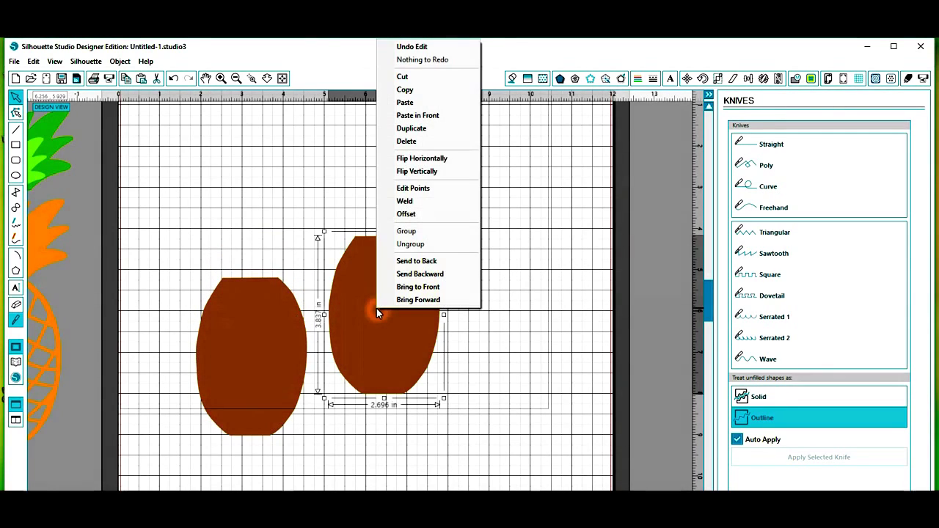
{"action": "left_click", "coordinate": [410, 172]}
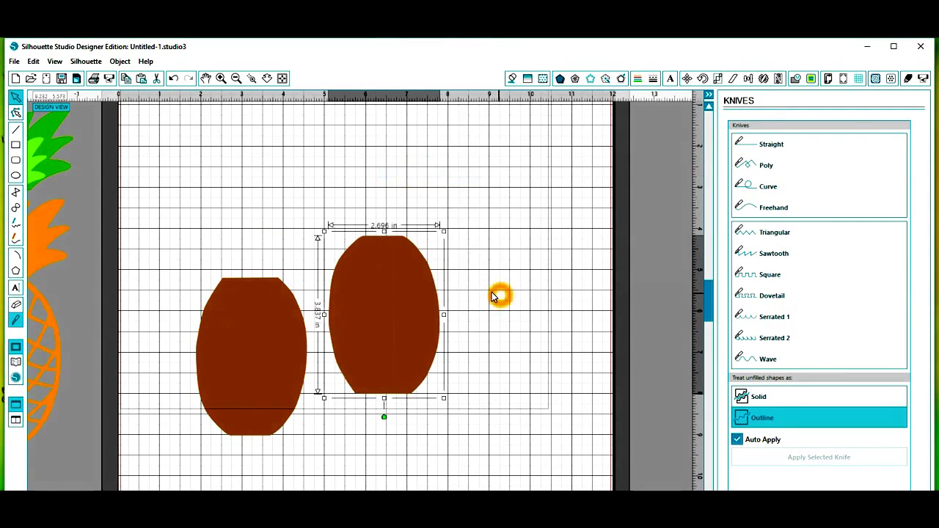
{"action": "left_click_drag", "start_coordinate": [386, 351], "coordinate": [248, 232]}
{"action": "left_click", "coordinate": [247, 231]}
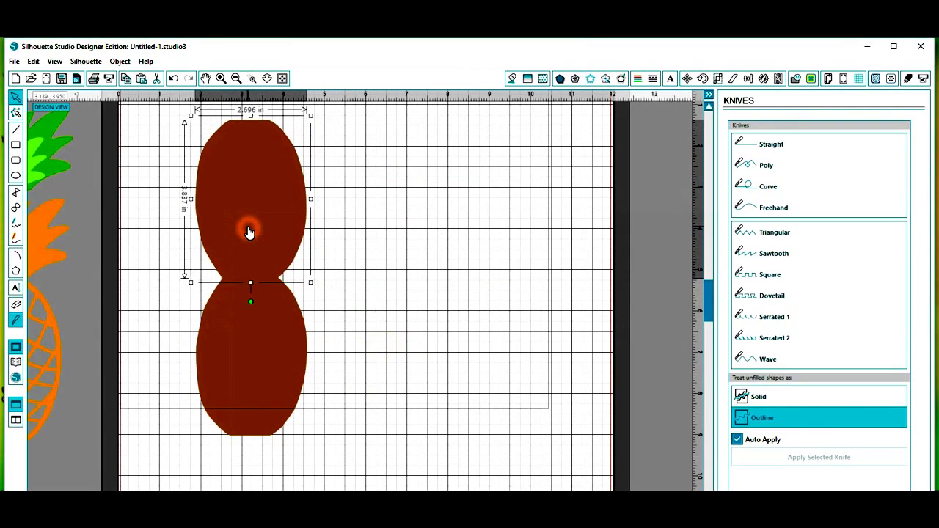
Zoom in to check the join between the two bodies, then zoom back out.
{"action": "scroll", "coordinate": [386, 327], "scroll_direction": "up", "scroll_amount": 1}
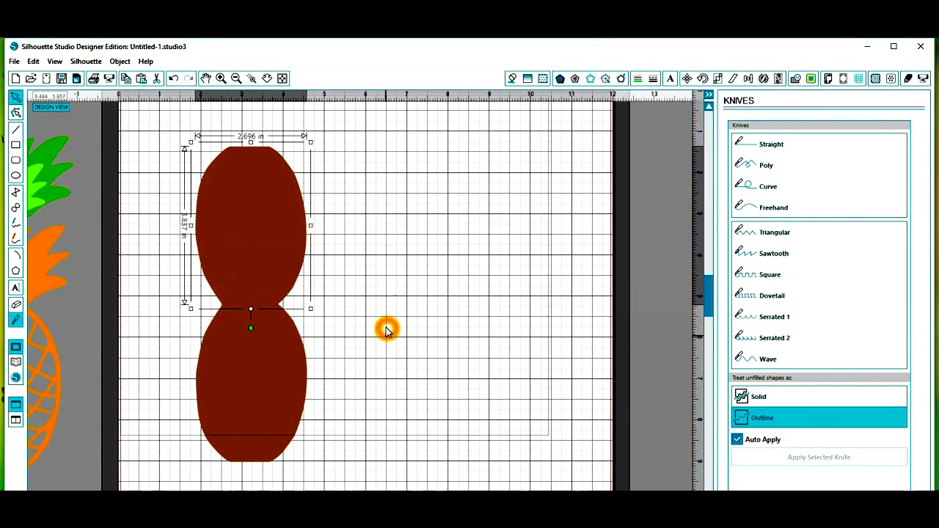
{"action": "left_click", "coordinate": [221, 78]}
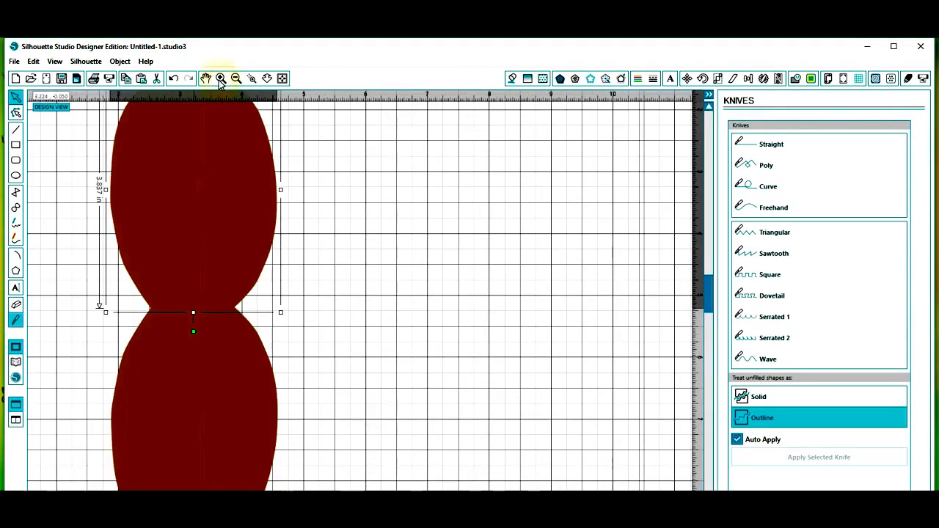
{"action": "left_click", "coordinate": [174, 309]}
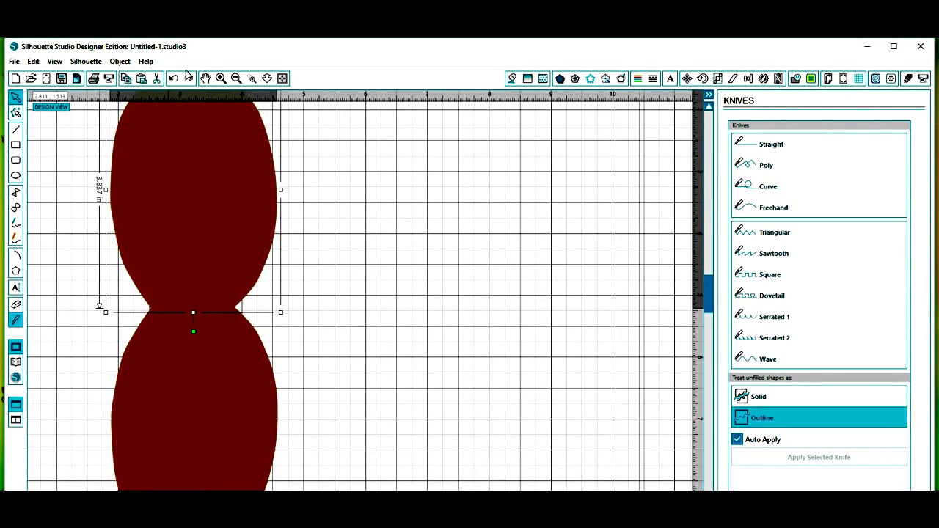
{"action": "left_click", "coordinate": [235, 77]}
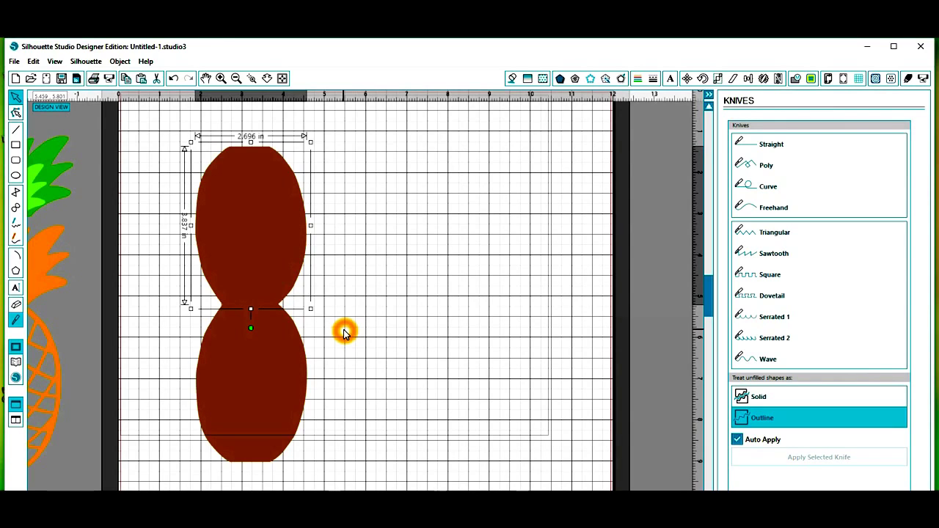
{"action": "scroll", "coordinate": [345, 338], "scroll_direction": "up", "scroll_amount": 1}
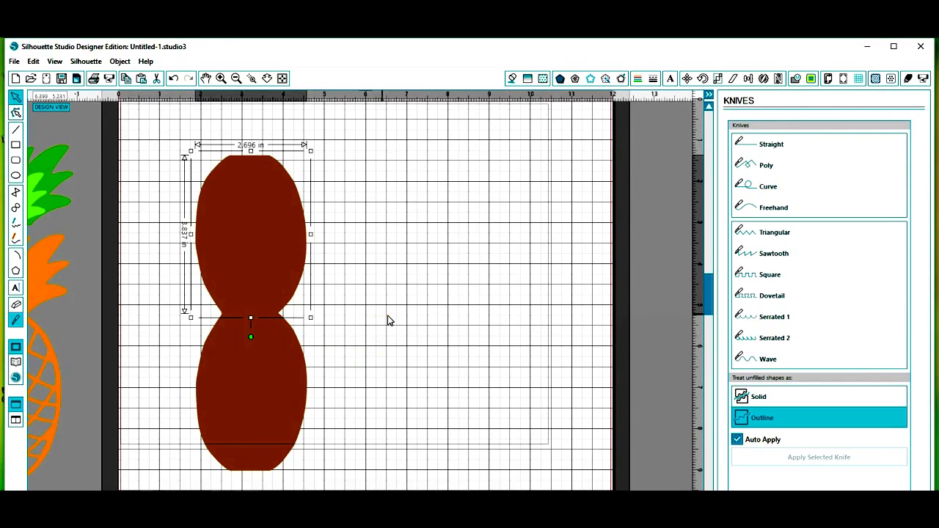
Select both pineapple bodies and weld them into one shape.
{"action": "left_click", "coordinate": [435, 314]}
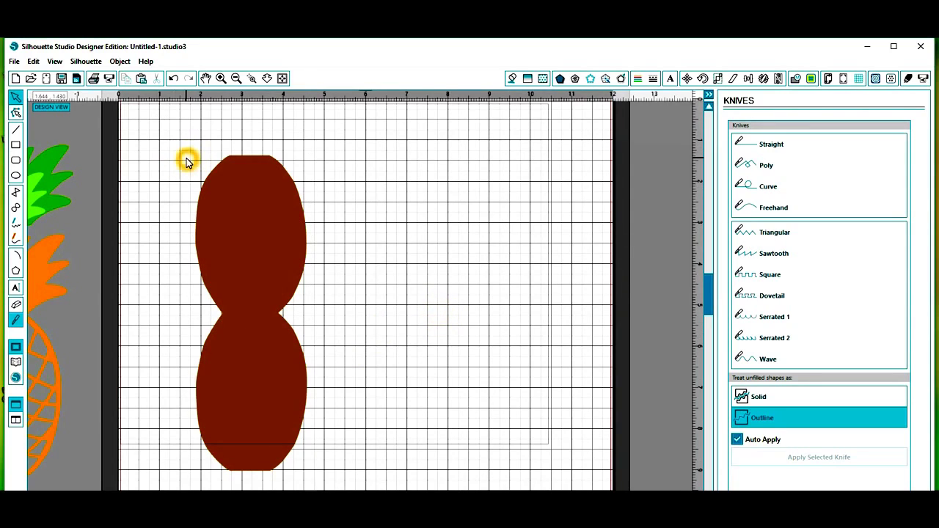
{"action": "left_click_drag", "start_coordinate": [186, 158], "coordinate": [344, 440]}
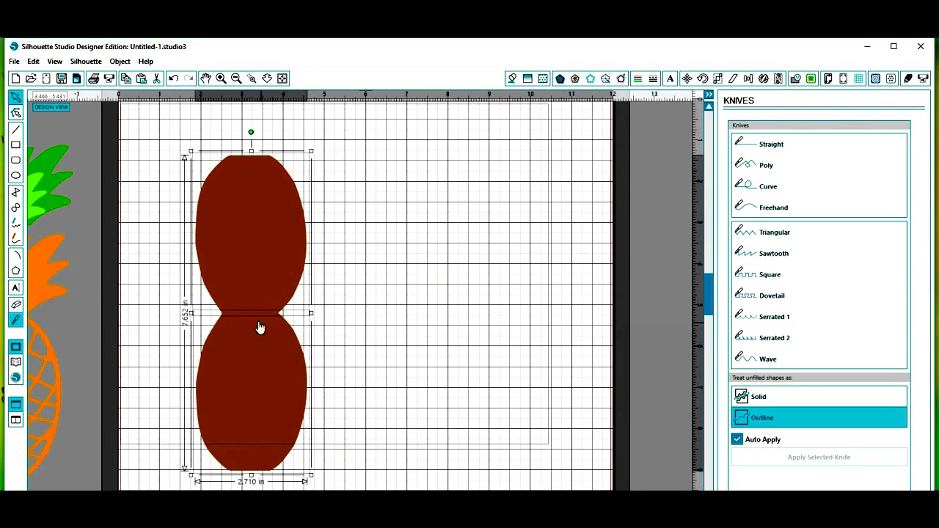
{"action": "left_click", "coordinate": [243, 371]}
{"action": "right_click", "coordinate": [242, 367]}
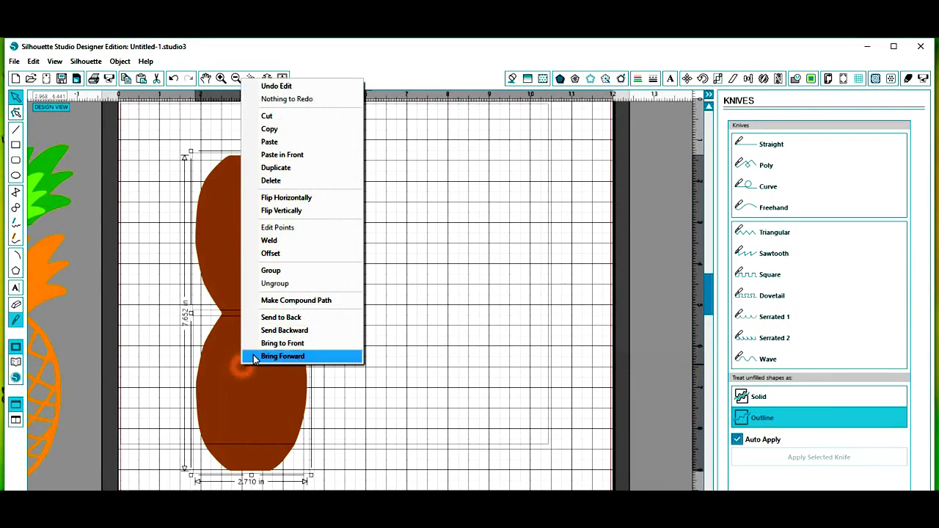
{"action": "left_click", "coordinate": [272, 240]}
{"action": "left_click", "coordinate": [433, 339]}
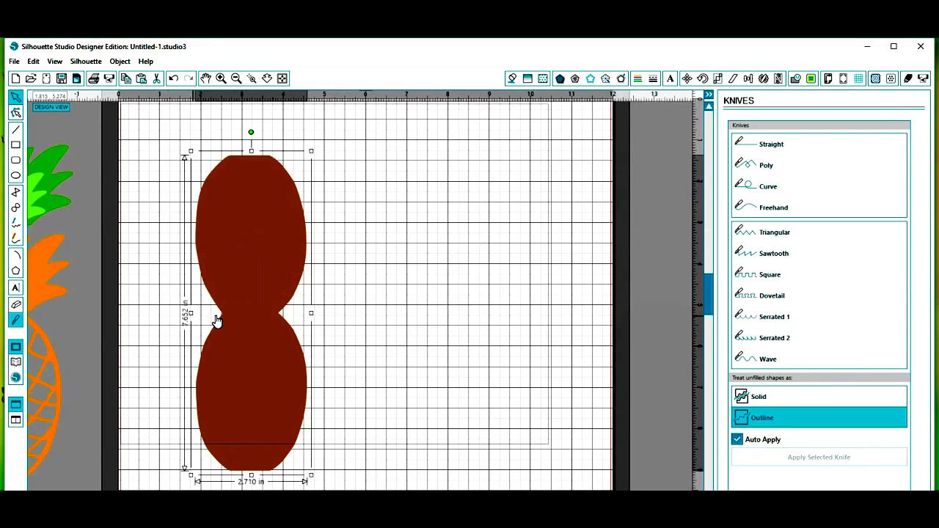
{"action": "left_click", "coordinate": [262, 318]}
{"action": "left_click", "coordinate": [347, 364]}
Choose the evenly dashed line style and draw a fold line across the waist.
{"action": "left_click", "coordinate": [16, 130]}
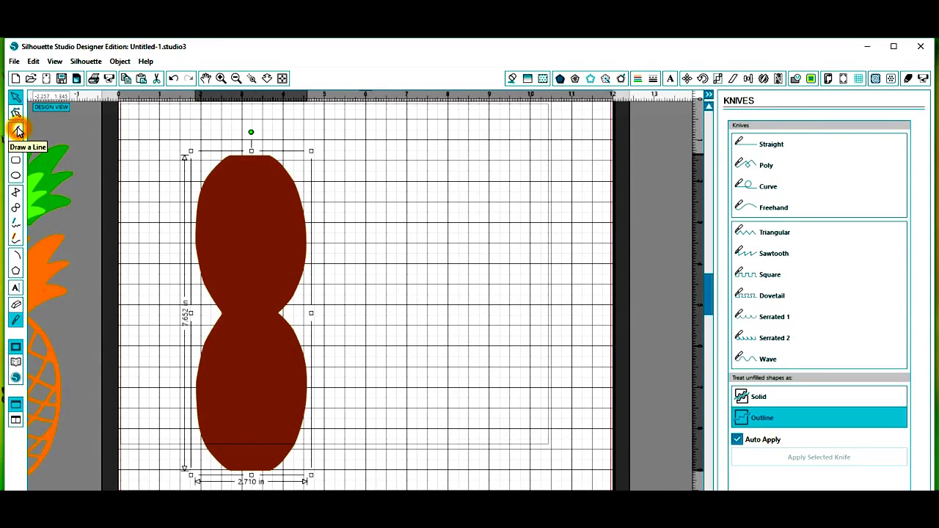
{"action": "left_click", "coordinate": [18, 130]}
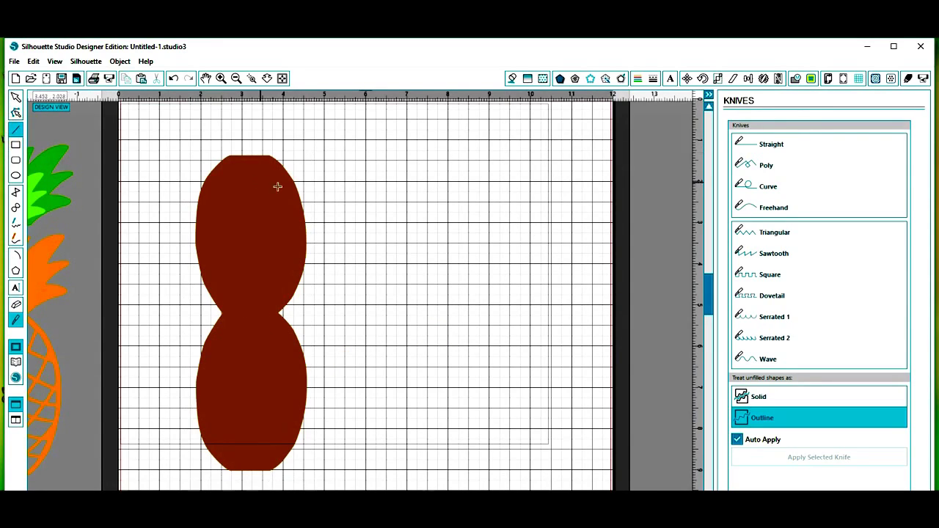
{"action": "left_click", "coordinate": [652, 79]}
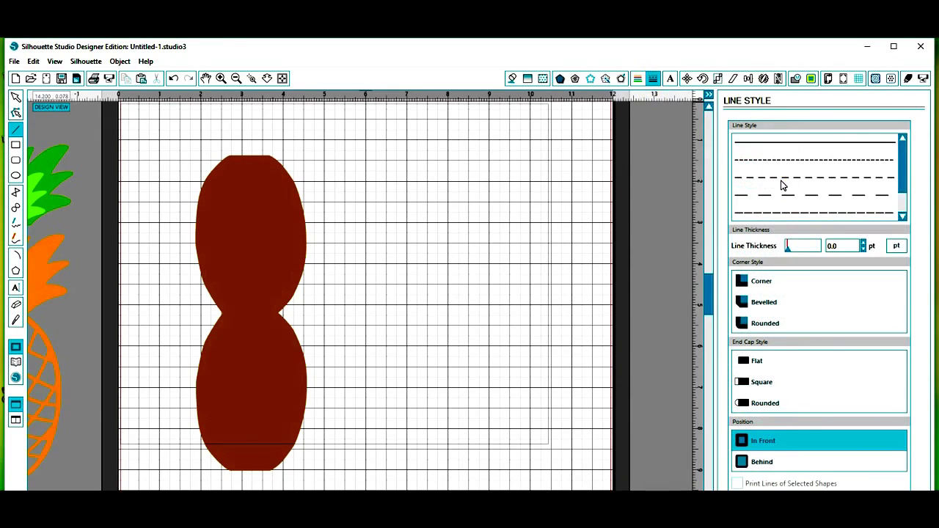
{"action": "left_click", "coordinate": [781, 180]}
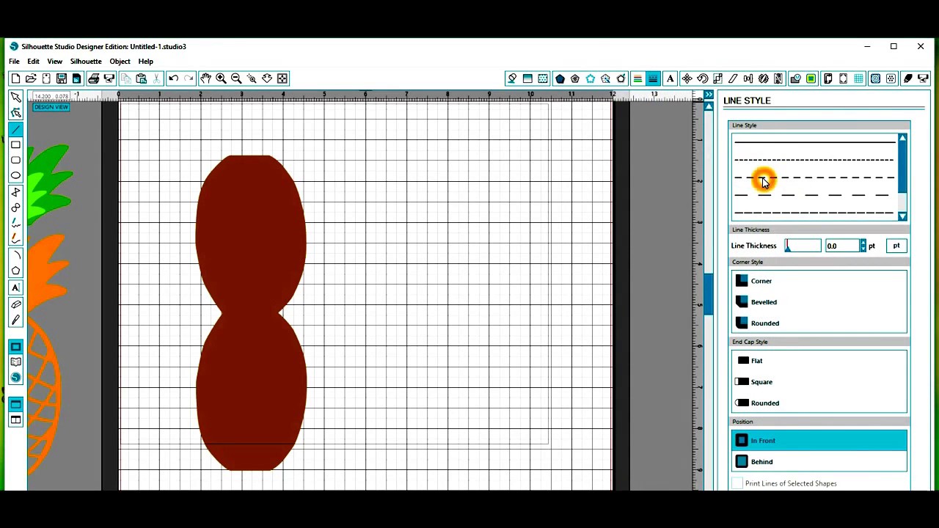
{"action": "left_click", "coordinate": [782, 180]}
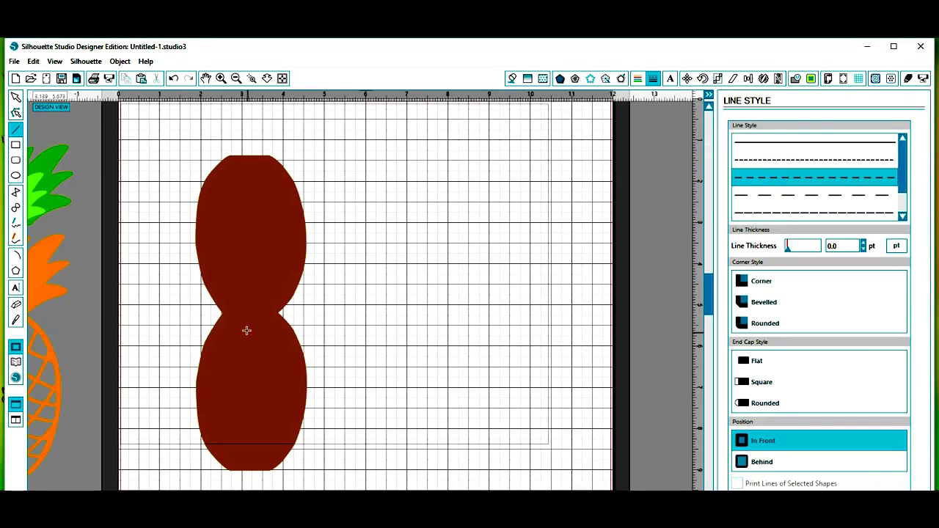
{"action": "left_click", "coordinate": [220, 78]}
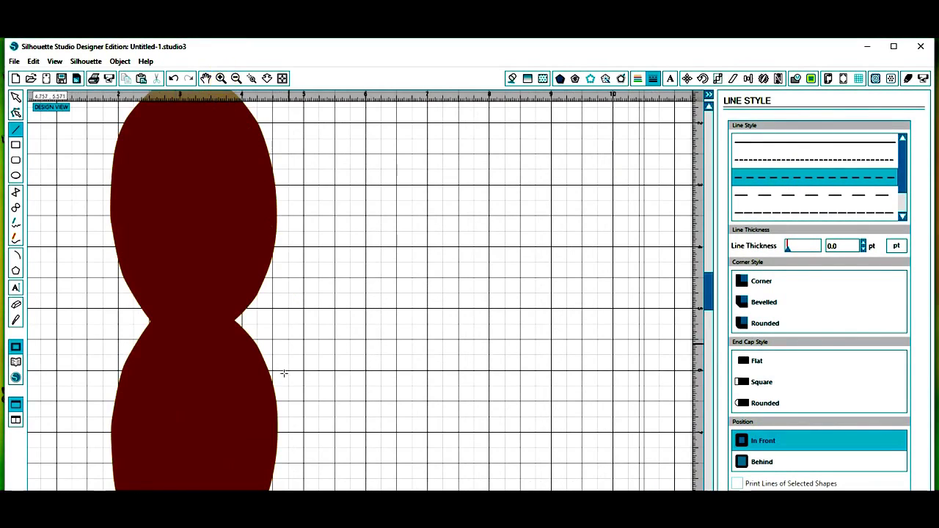
{"action": "left_click", "coordinate": [152, 322]}
{"action": "left_click_drag", "start_coordinate": [152, 323], "coordinate": [234, 321]}
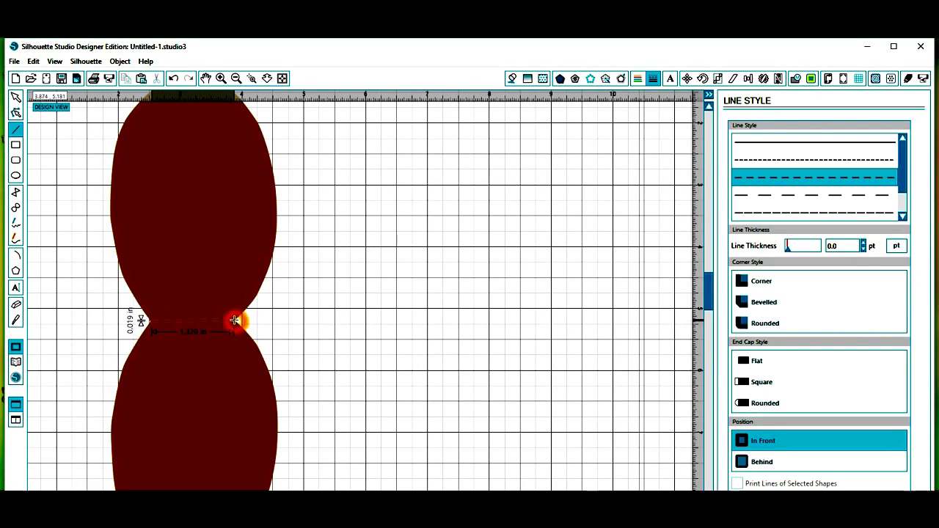
{"action": "left_click", "coordinate": [354, 385]}
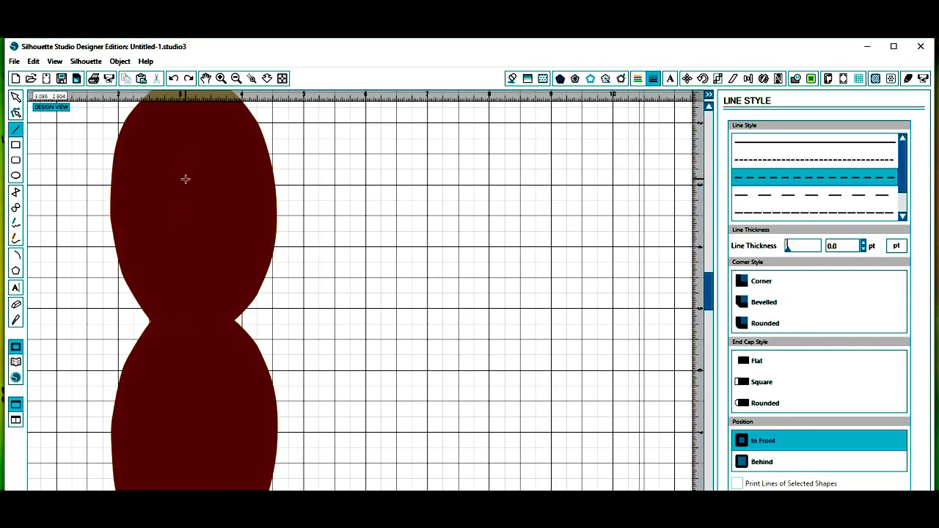
Redraw the dashed fold line from the left to the right waist, then reset the line style to solid.
{"action": "mouse_move", "coordinate": [185, 179]}
{"action": "left_mouse_down"}
{"action": "mouse_move", "coordinate": [187, 159]}
{"action": "mouse_move", "coordinate": [189, 180]}
{"action": "left_mouse_up"}
{"action": "left_click", "coordinate": [15, 96]}
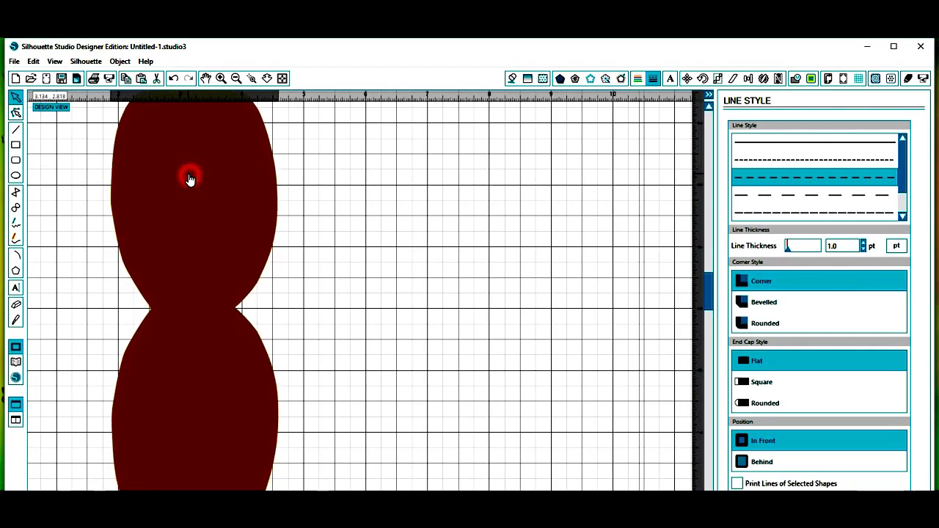
{"action": "left_click", "coordinate": [111, 146]}
{"action": "left_click", "coordinate": [16, 130]}
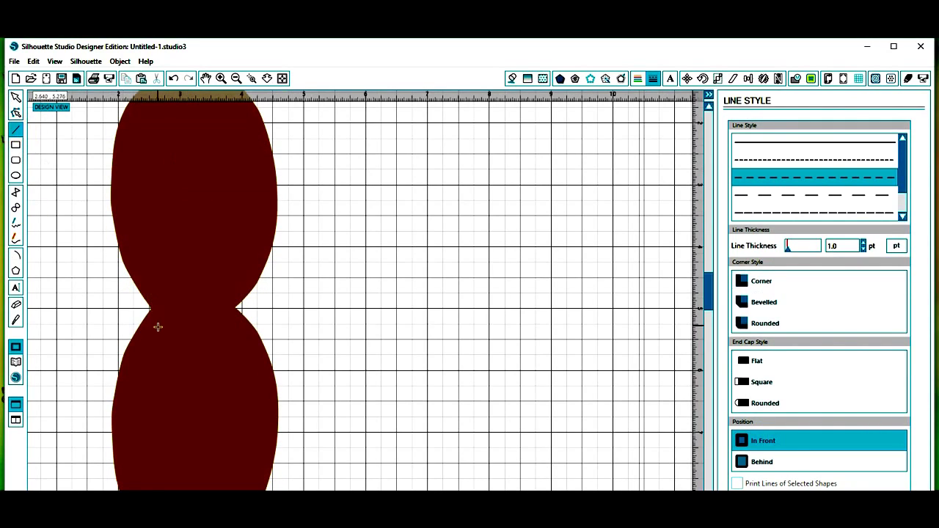
{"action": "left_click", "coordinate": [151, 312]}
{"action": "left_click", "coordinate": [230, 308]}
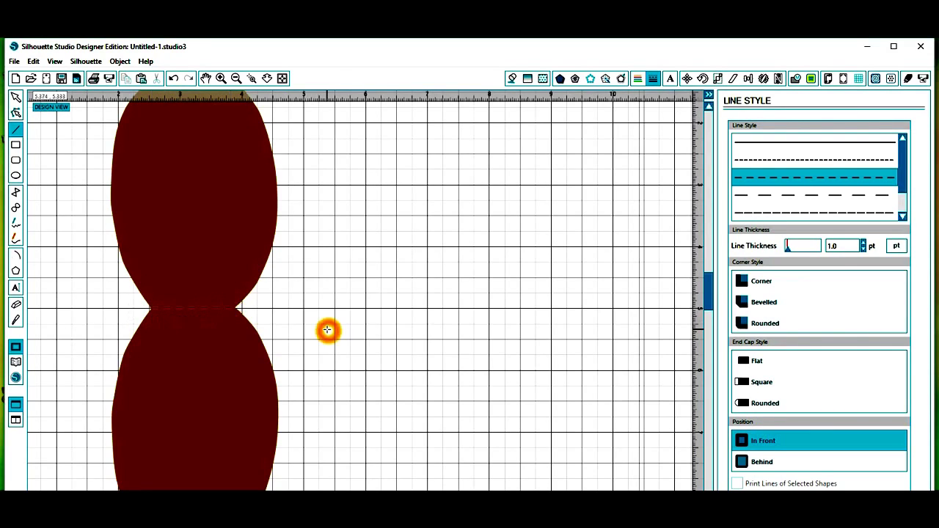
{"action": "left_click", "coordinate": [842, 143]}
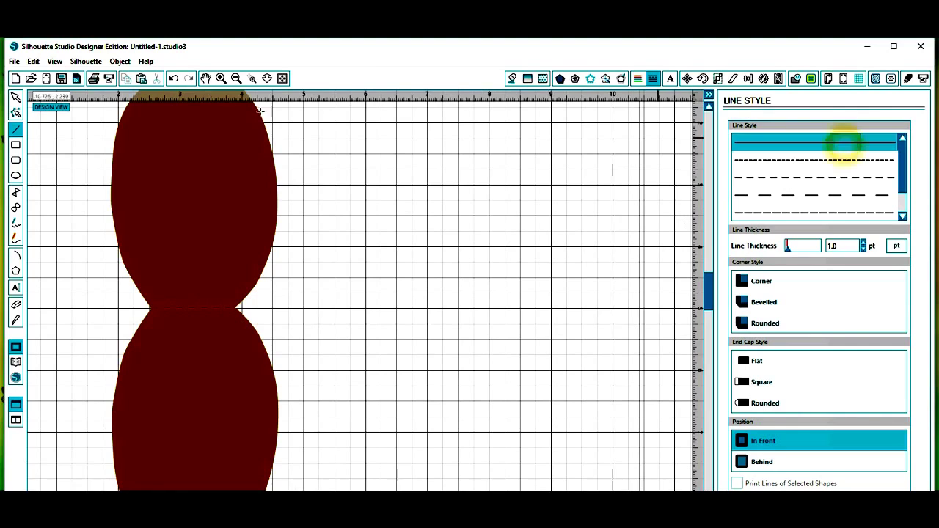
{"action": "left_click", "coordinate": [16, 96]}
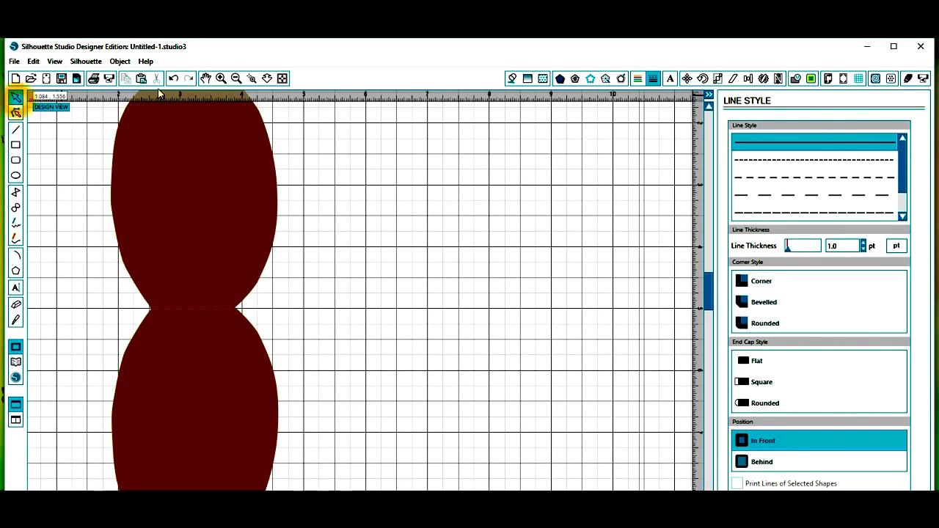
{"action": "left_click", "coordinate": [236, 79]}
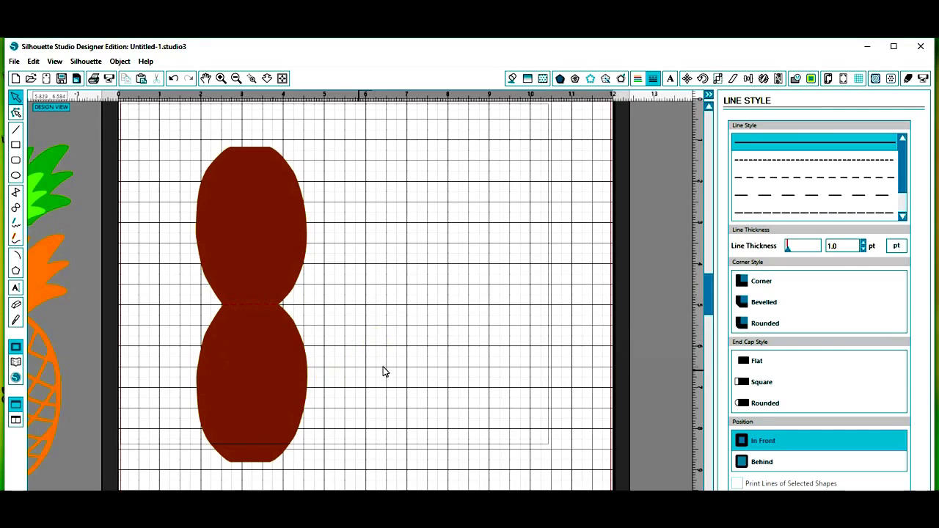
Group the pineapple bodies and fold line, then nudge the group slightly right.
{"action": "left_click", "coordinate": [176, 144]}
{"action": "left_click_drag", "start_coordinate": [176, 144], "coordinate": [330, 477]}
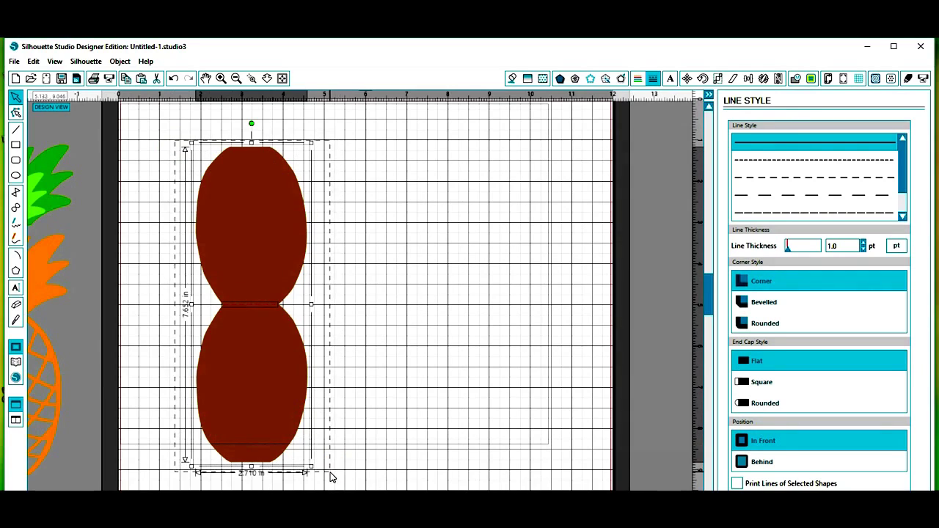
{"action": "left_click", "coordinate": [263, 313]}
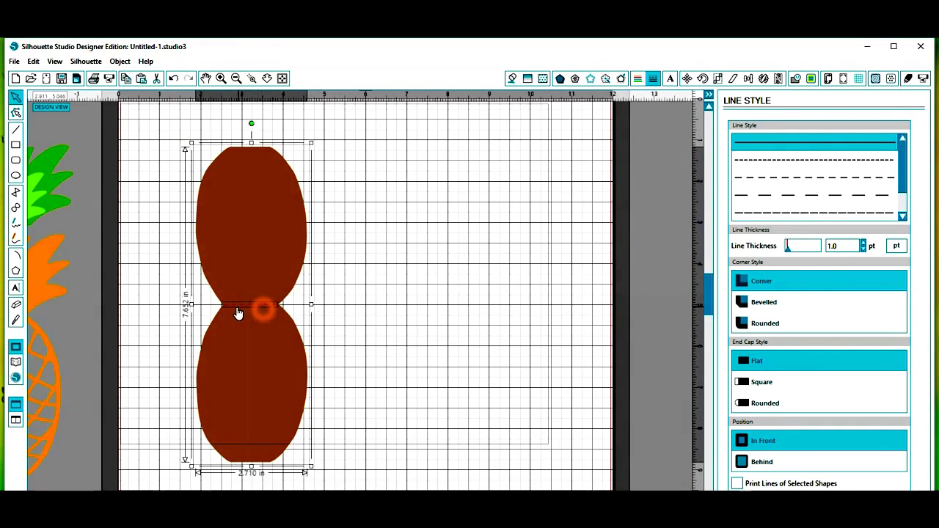
{"action": "right_click", "coordinate": [283, 353]}
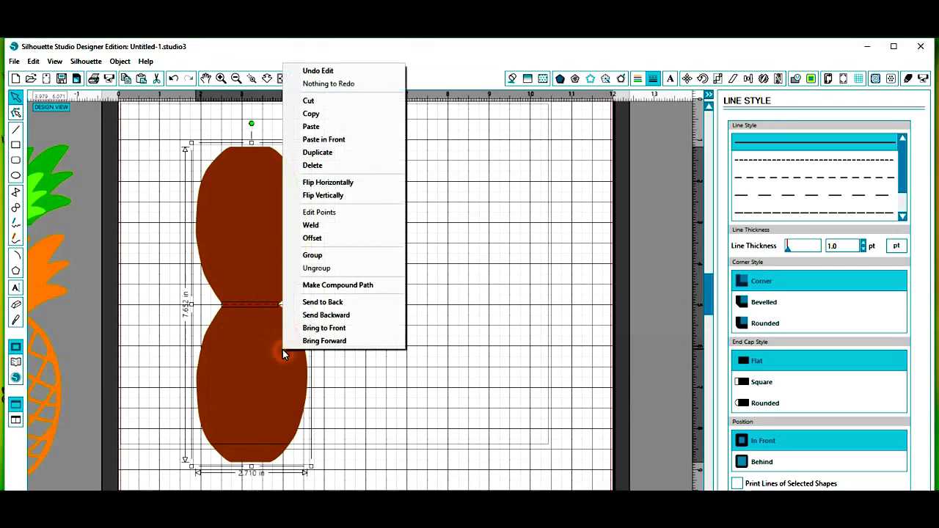
{"action": "left_click", "coordinate": [314, 256]}
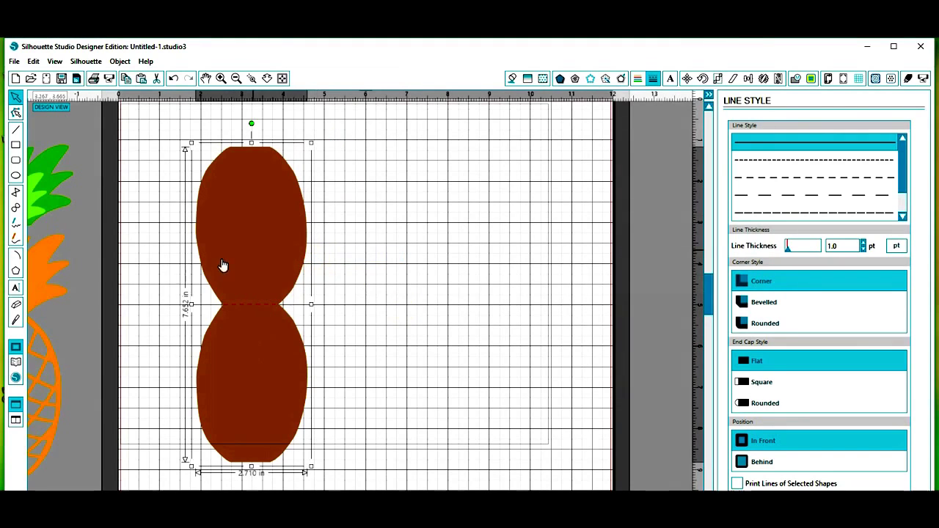
{"action": "left_click", "coordinate": [264, 343]}
{"action": "mouse_move", "coordinate": [263, 343]}
{"action": "left_mouse_down"}
{"action": "mouse_move", "coordinate": [273, 357]}
{"action": "mouse_move", "coordinate": [304, 346]}
{"action": "mouse_move", "coordinate": [264, 340]}
{"action": "mouse_move", "coordinate": [269, 347]}
{"action": "left_mouse_up"}
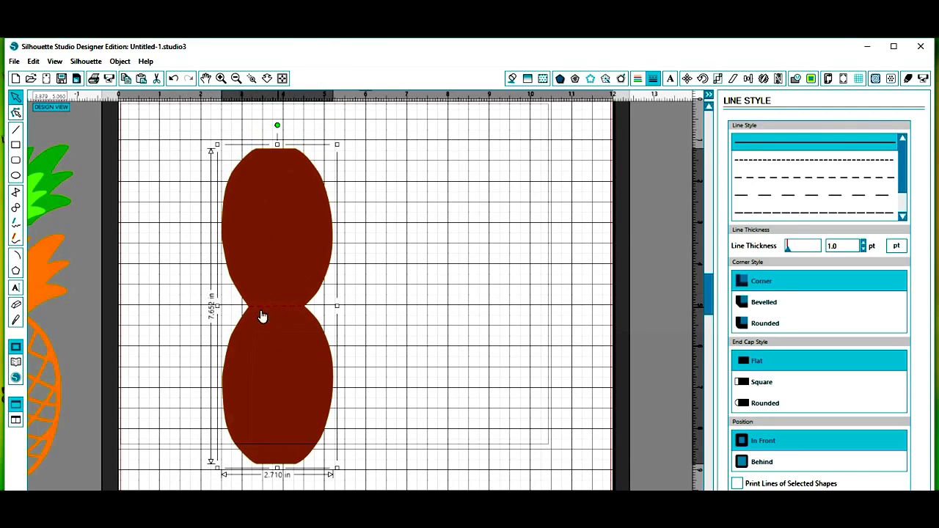
Deselect the group and set the line style to solid.
{"action": "left_click", "coordinate": [116, 317]}
{"action": "left_click", "coordinate": [286, 328]}
{"action": "left_click", "coordinate": [818, 143]}
{"action": "left_click", "coordinate": [844, 78]}
Show Design Page Settings, zoom out to the whole mat, and drag the grouped card base off it.
{"action": "left_click", "coordinate": [827, 79]}
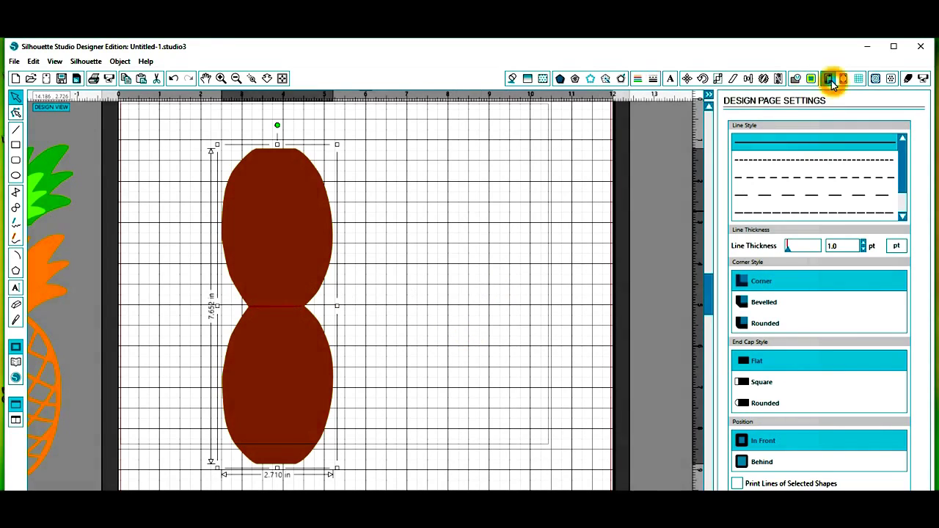
{"action": "left_click", "coordinate": [236, 79]}
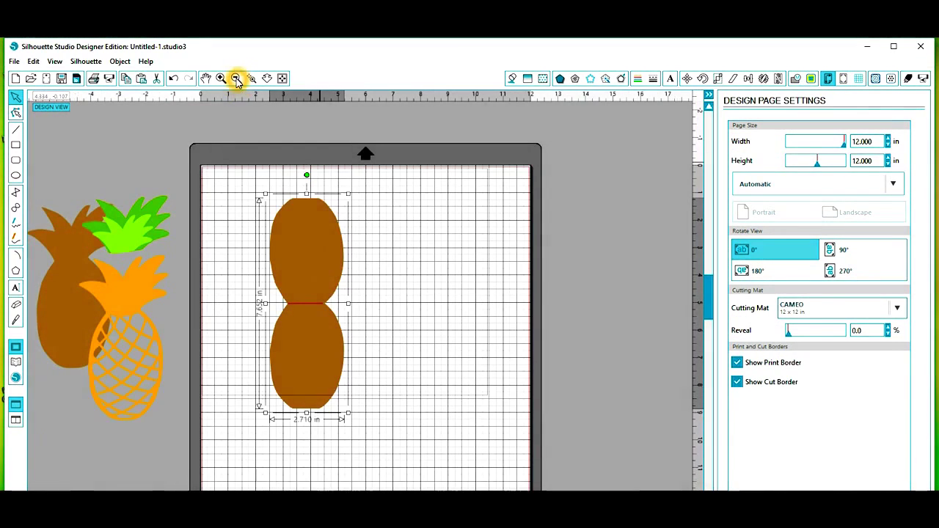
{"action": "left_click", "coordinate": [184, 342]}
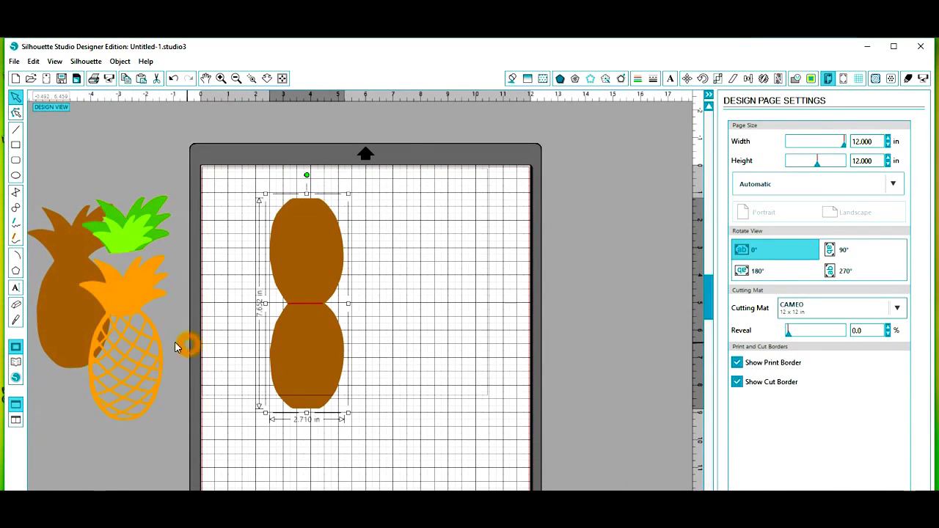
{"action": "left_click", "coordinate": [424, 336]}
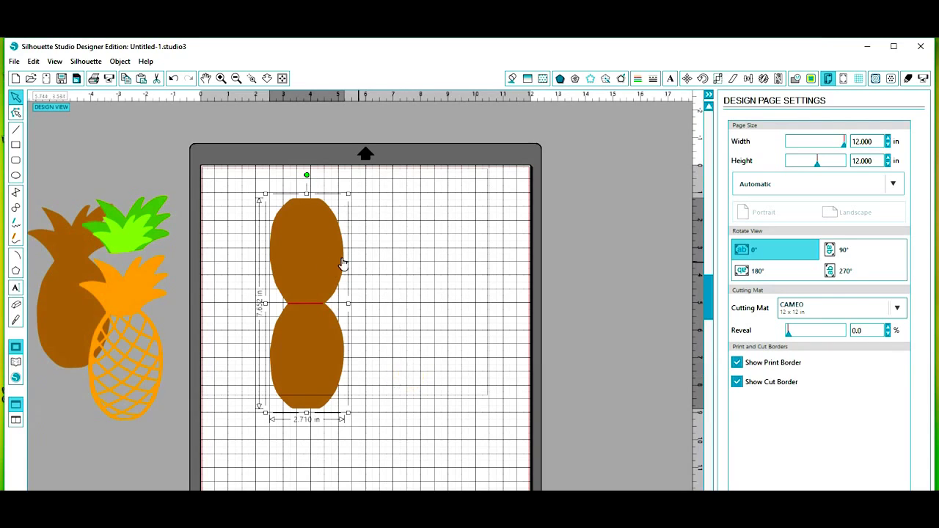
{"action": "left_click_drag", "start_coordinate": [302, 272], "coordinate": [705, 262]}
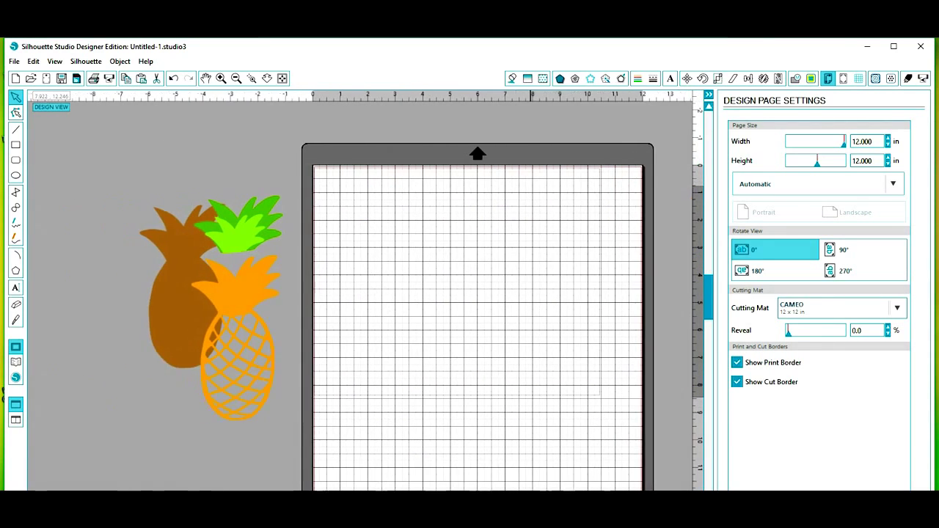
Draw a tall narrow rectangle near the mat's left side, then open File Explorer with Win+E.
{"action": "left_click", "coordinate": [16, 147]}
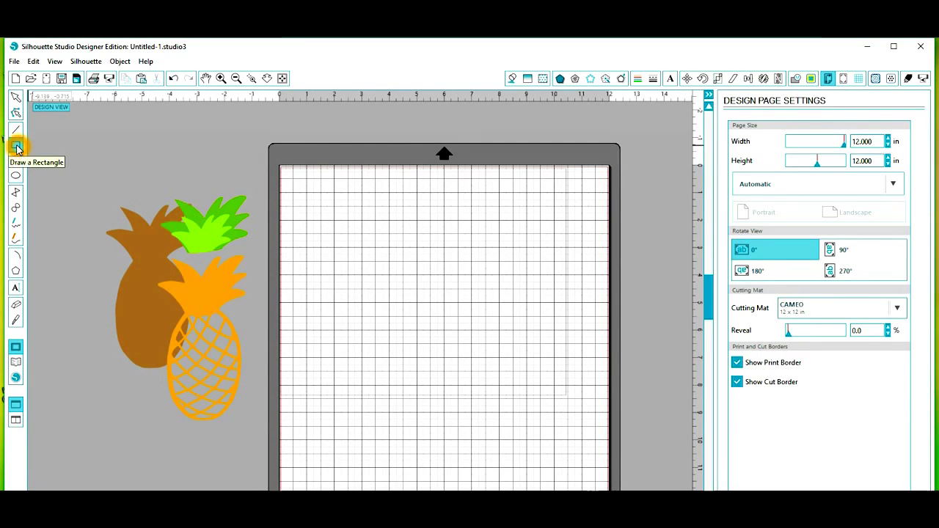
{"action": "left_click", "coordinate": [304, 200]}
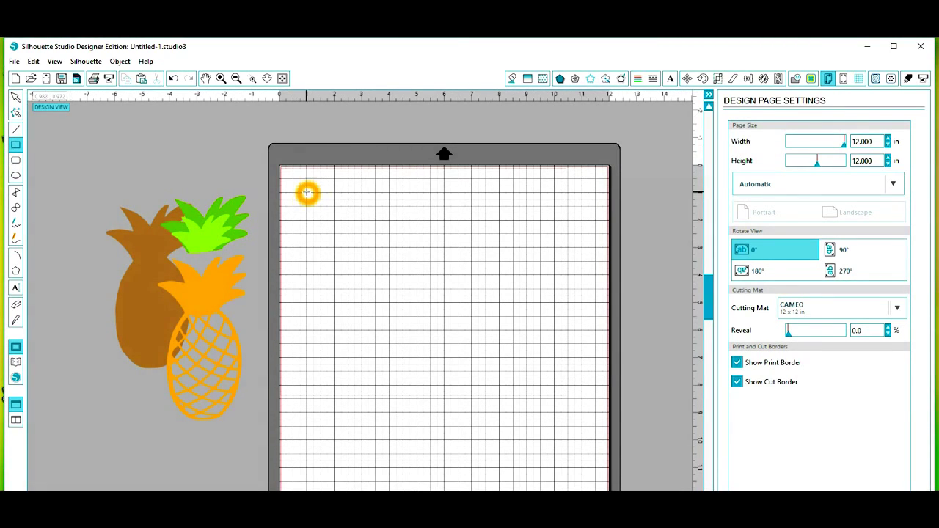
{"action": "left_click_drag", "start_coordinate": [307, 194], "coordinate": [367, 476]}
{"action": "left_click", "coordinate": [367, 469]}
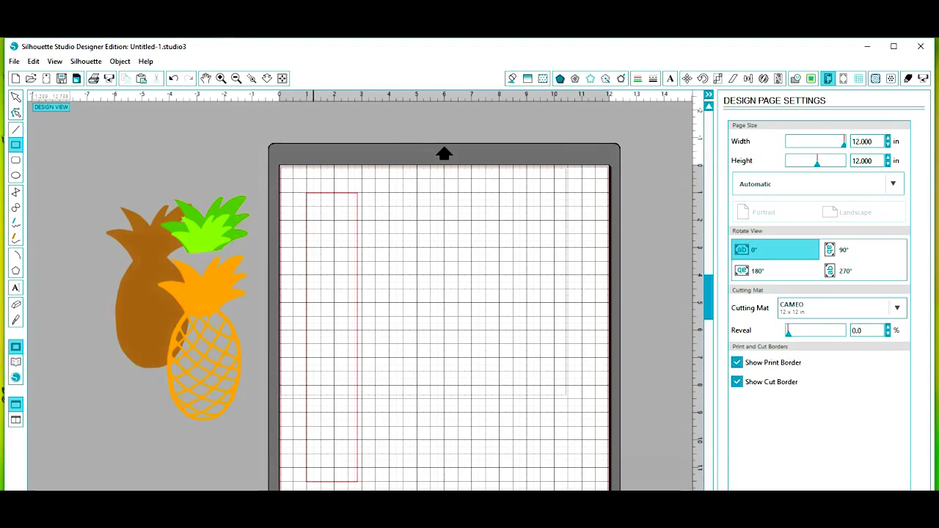
{"action": "key", "text": "super+e"}
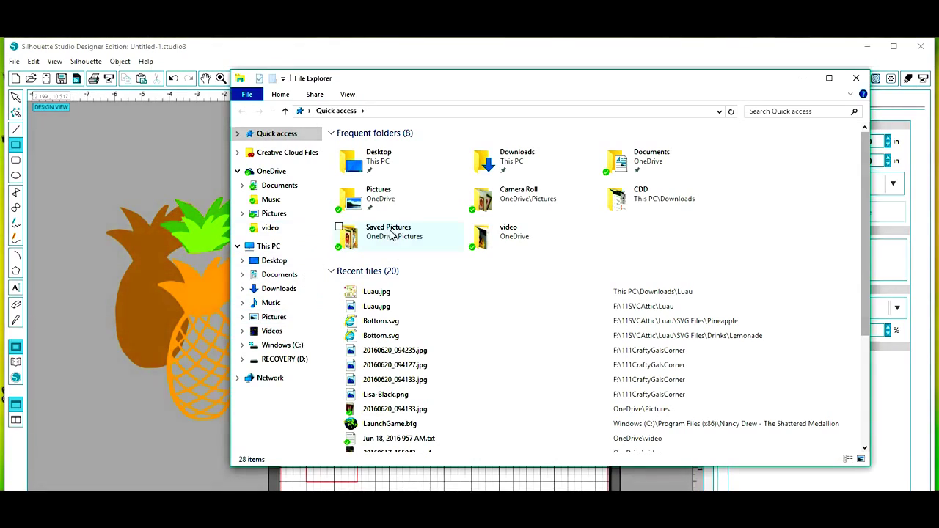
Go into Downloads, then the Luau folder, and open Luau.jpg.
{"action": "double_click", "coordinate": [523, 160]}
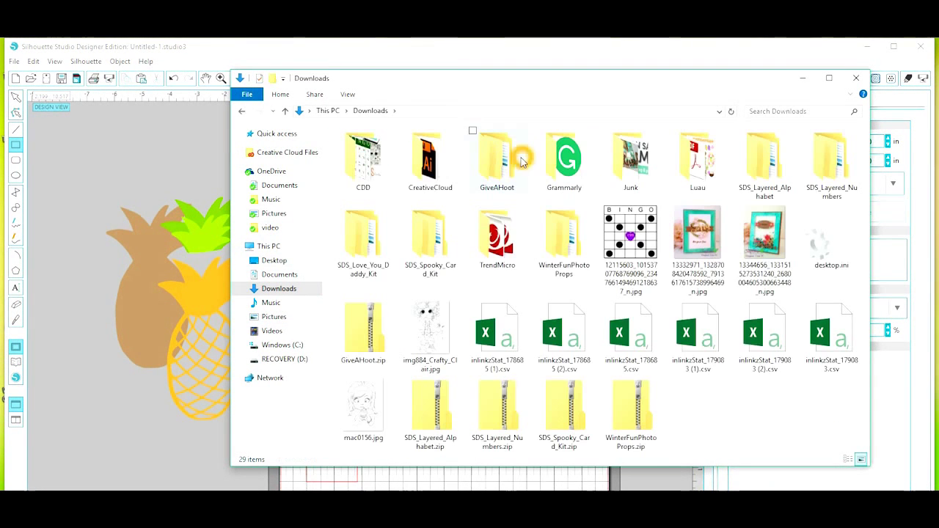
{"action": "left_click", "coordinate": [700, 172]}
{"action": "double_click", "coordinate": [701, 171]}
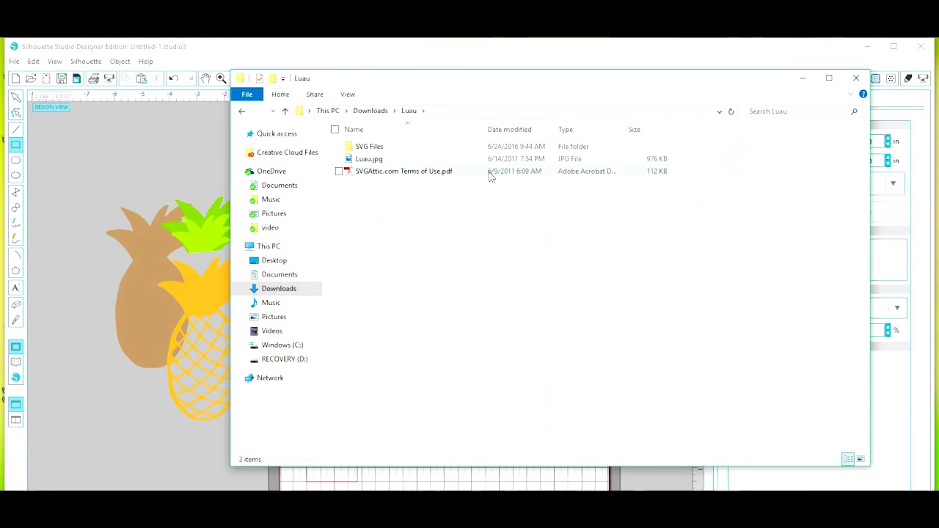
{"action": "double_click", "coordinate": [373, 158]}
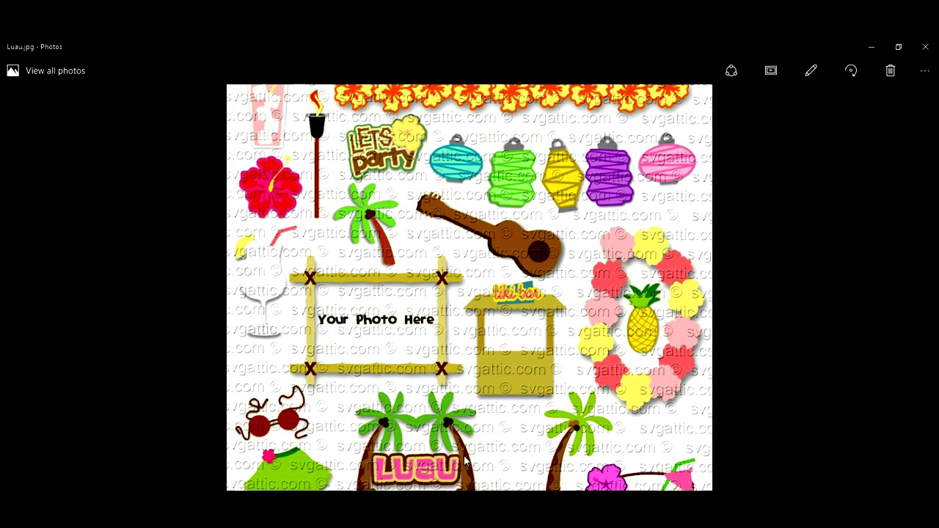
Look over the Luau.jpg clip-art sheet's pineapple, palm trees and other luau designs in Photos.
{"action": "left_click", "coordinate": [411, 477]}
{"action": "left_click", "coordinate": [462, 196]}
{"action": "left_click", "coordinate": [465, 332]}
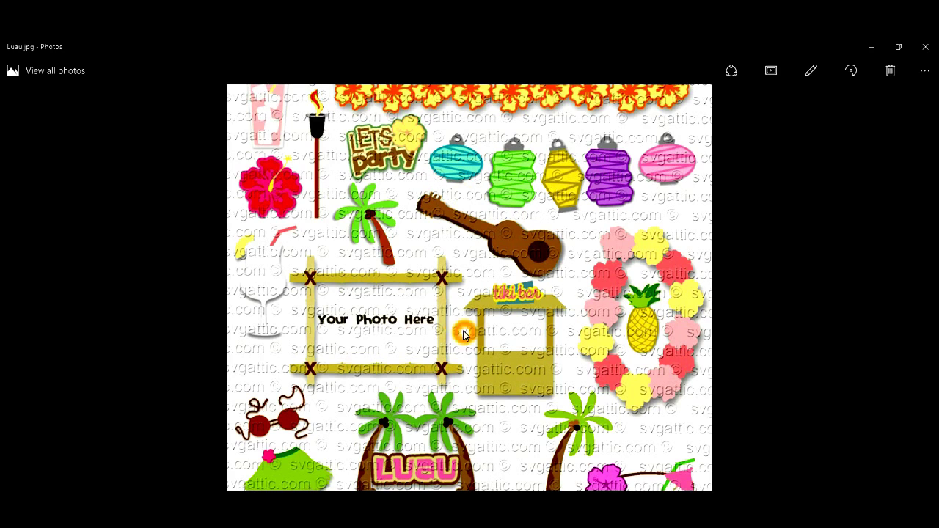
{"action": "left_click", "coordinate": [545, 314]}
{"action": "left_click", "coordinate": [331, 309]}
{"action": "left_click", "coordinate": [306, 300]}
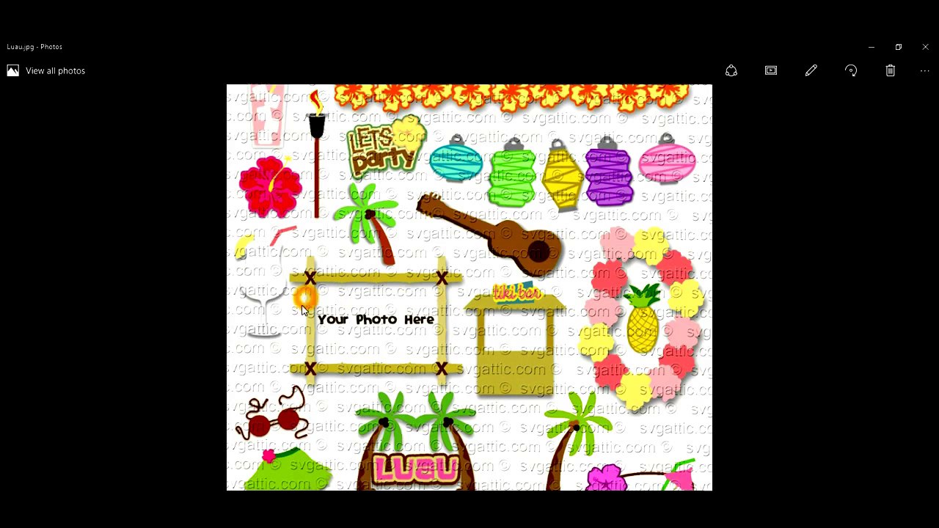
{"action": "left_click", "coordinate": [273, 125]}
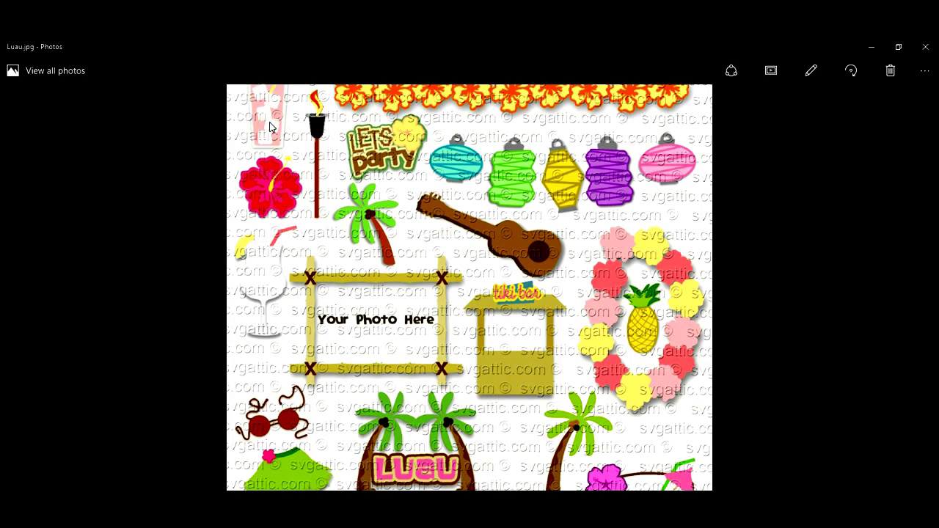
{"action": "left_click", "coordinate": [268, 119]}
{"action": "left_click", "coordinate": [275, 132]}
{"action": "left_click", "coordinate": [271, 117]}
{"action": "left_click", "coordinate": [271, 141]}
{"action": "left_click", "coordinate": [277, 112]}
{"action": "left_click", "coordinate": [271, 99]}
{"action": "left_click", "coordinate": [279, 135]}
{"action": "left_click", "coordinate": [269, 120]}
{"action": "left_click", "coordinate": [268, 122]}
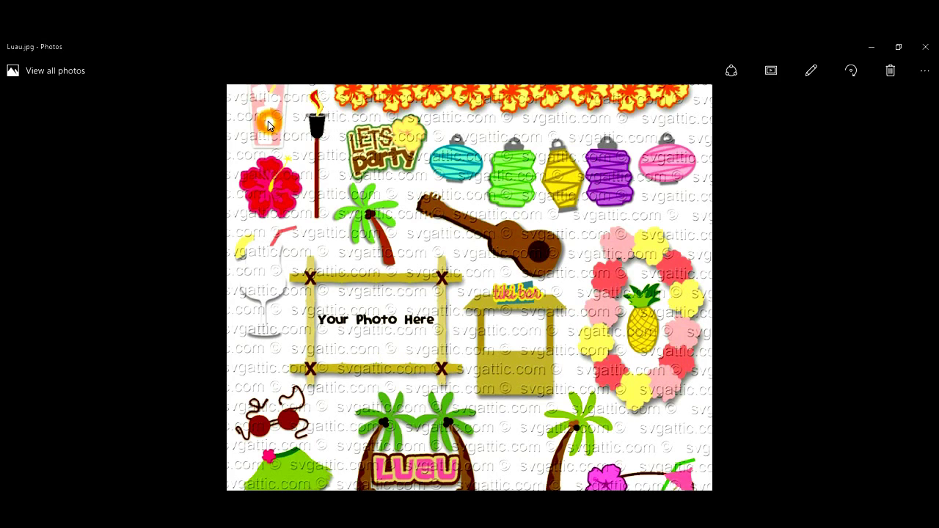
Close Photos and the Luau folder, then draw a rectangle about 15.3 × 8.7 in over the mat.
{"action": "left_click", "coordinate": [925, 46]}
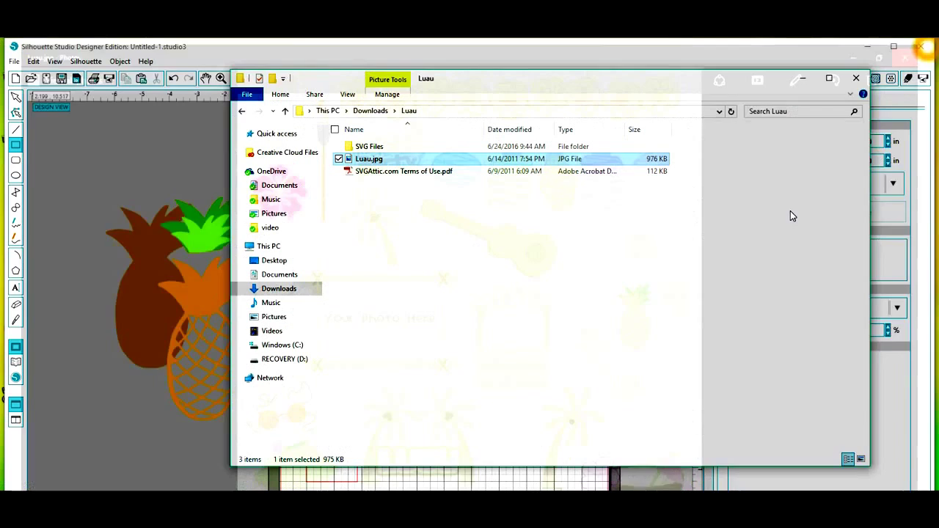
{"action": "left_click", "coordinate": [854, 81]}
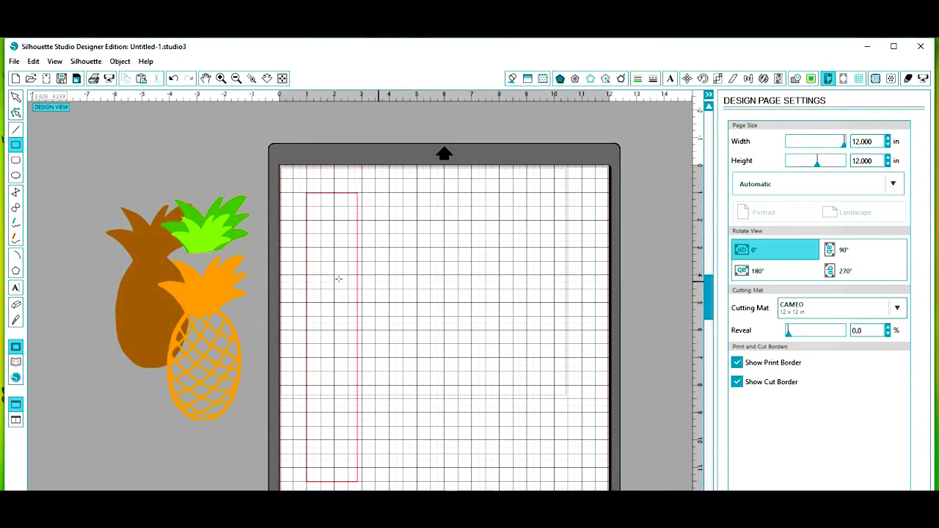
{"action": "right_click", "coordinate": [351, 195]}
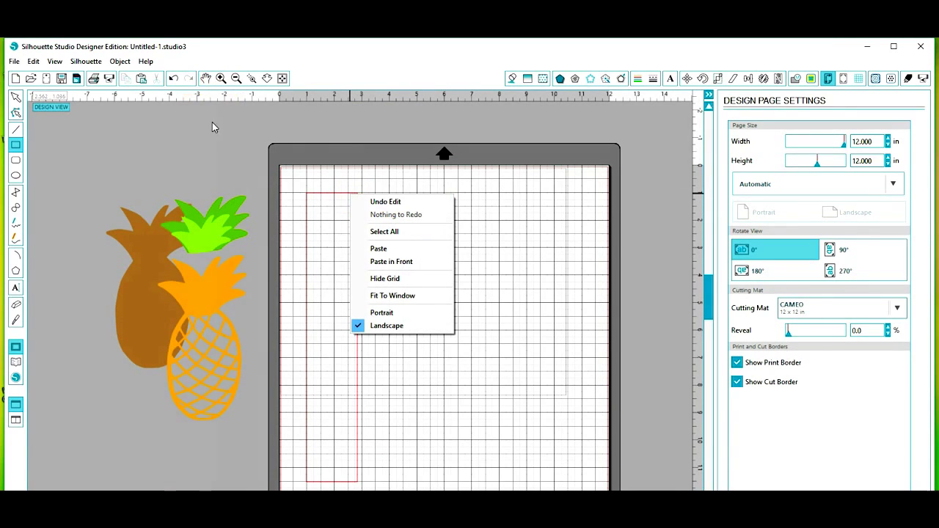
{"action": "left_click", "coordinate": [205, 146]}
{"action": "left_click_drag", "start_coordinate": [206, 148], "coordinate": [625, 385]}
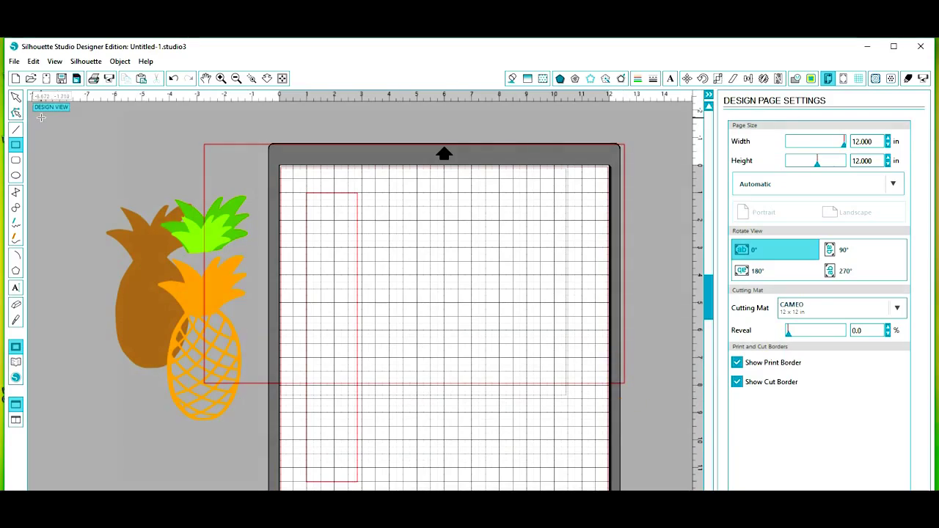